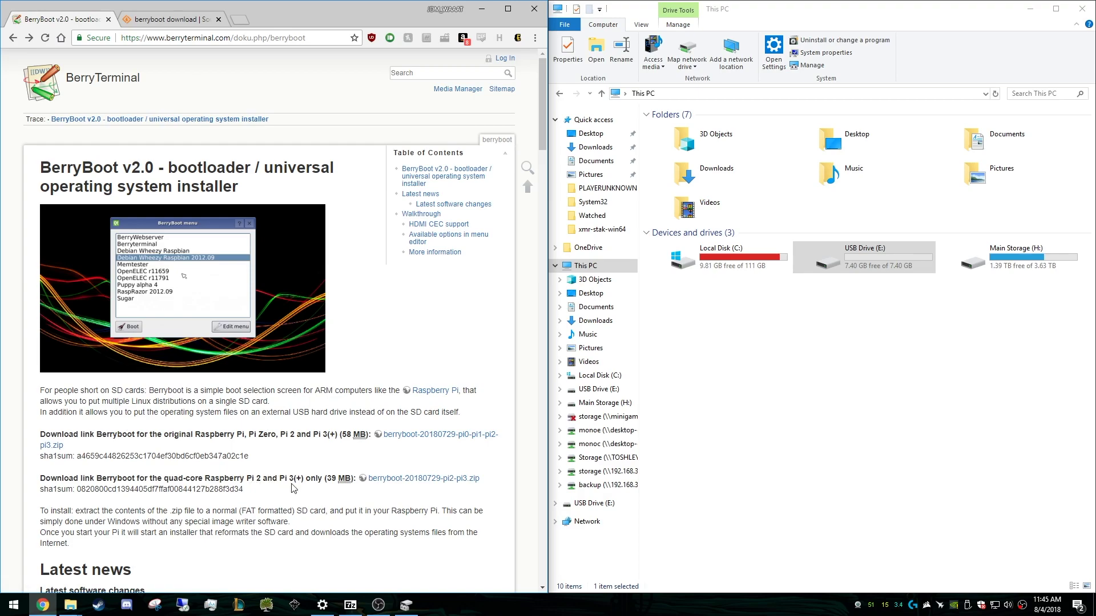
Highlight the Pi 3(+) note on the download page, then select USB Drive (E:)
left_click_drag(279, 478, 309, 478)
left_click(308, 477)
left_click(881, 277)
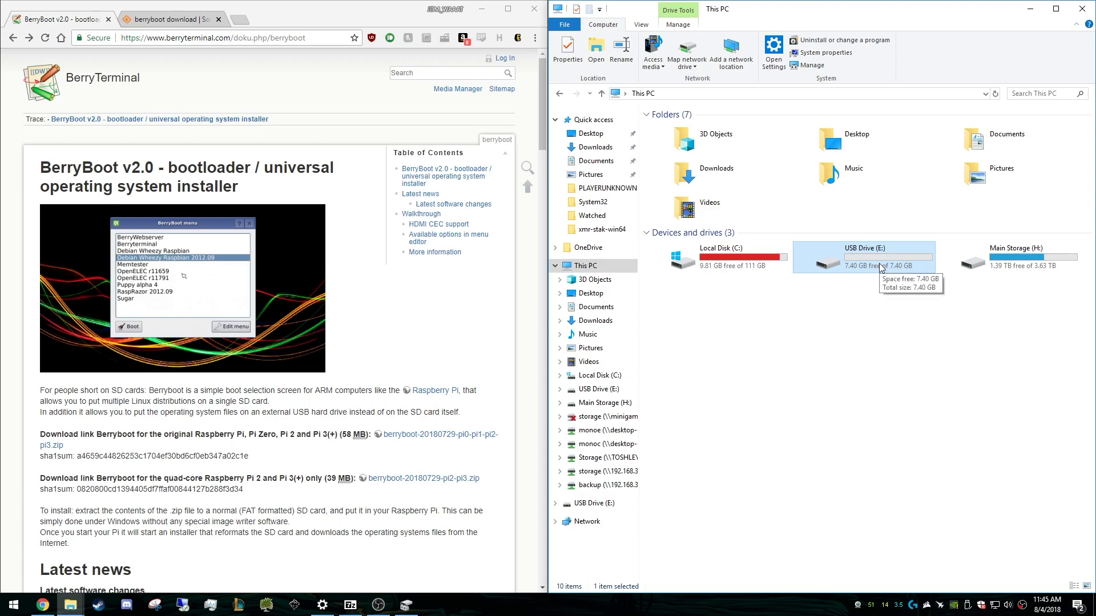
Quick-format USB Drive (E:) as FAT32 and bring up the Downloads window
right_click(881, 267)
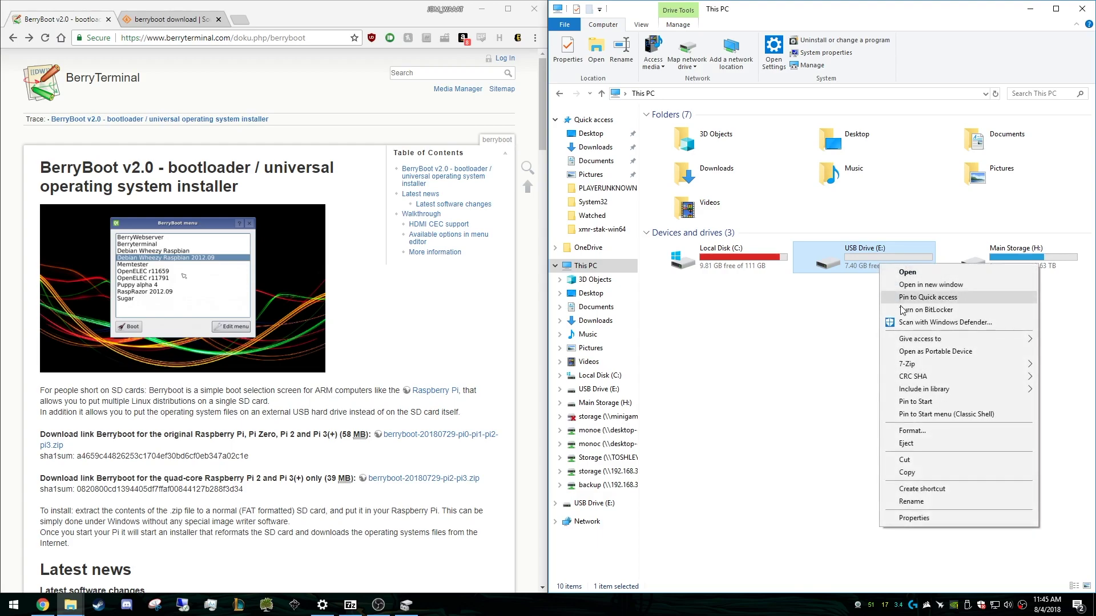
left_click(917, 427)
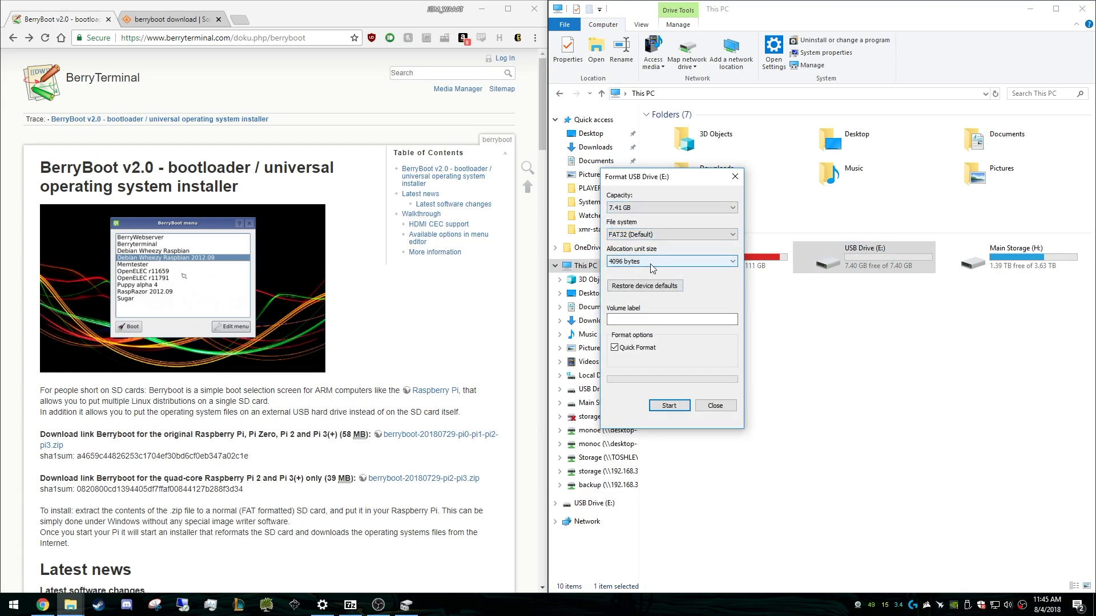
left_click(669, 406)
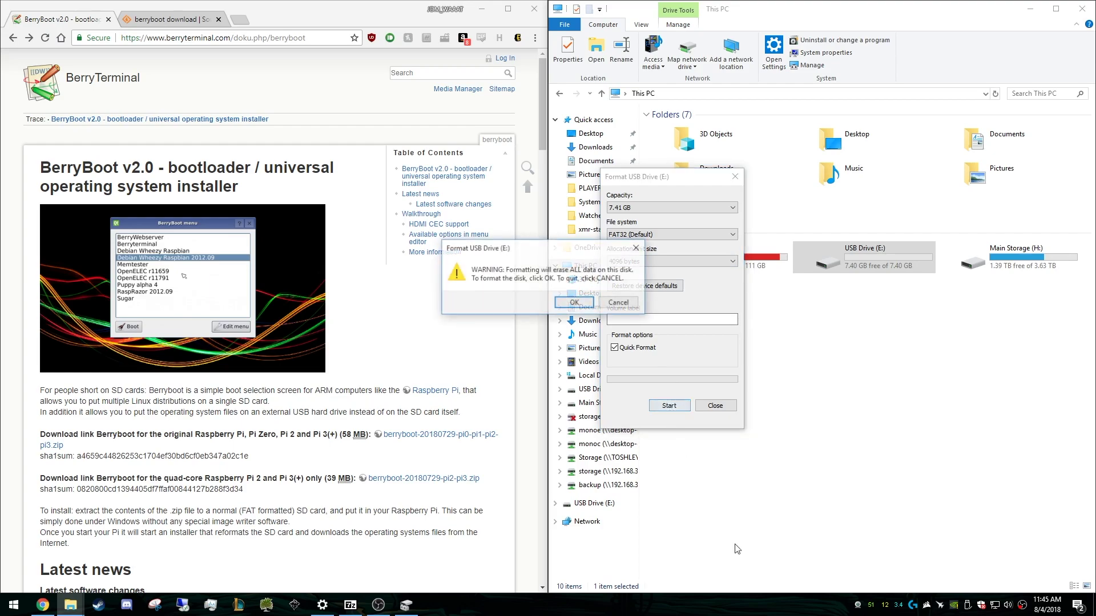
left_click(572, 303)
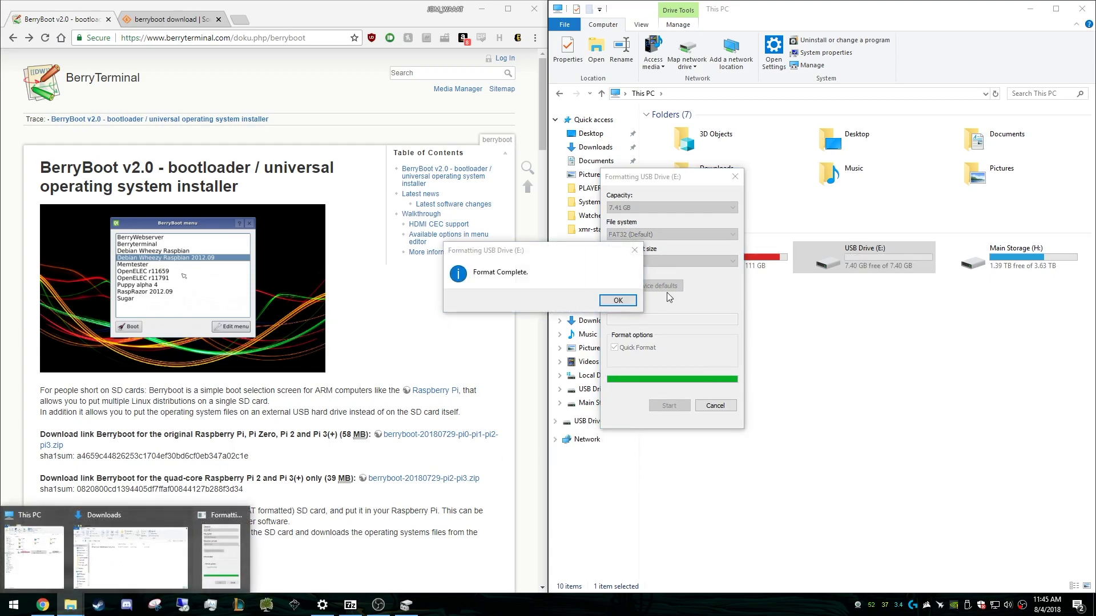
left_click(617, 301)
left_click(71, 605)
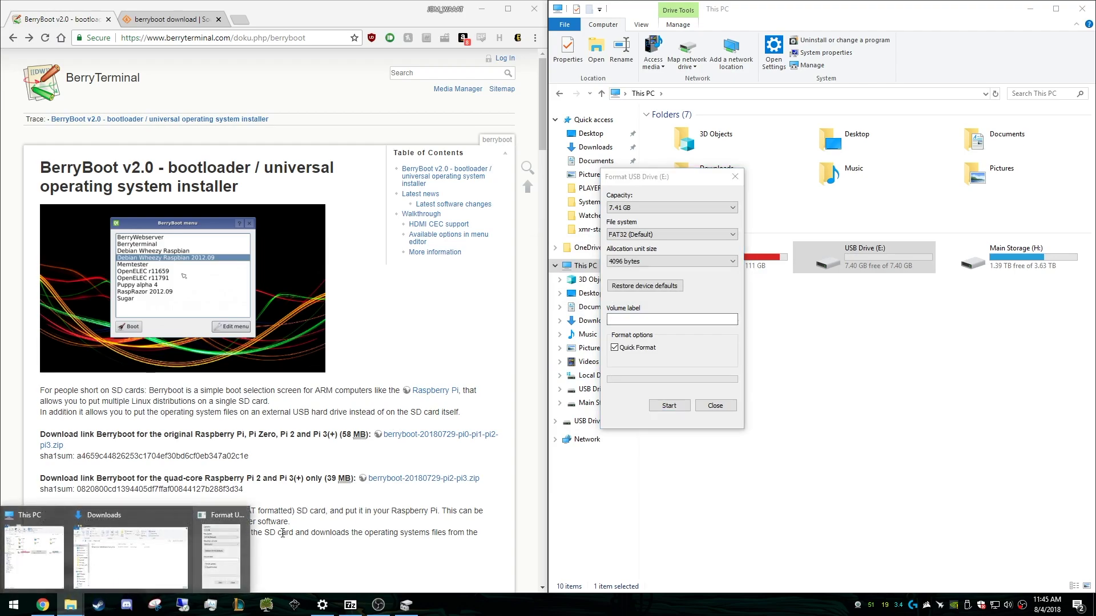
Open the BerryBoot zip in 7-Zip beside the USB Drive (E:) folder
left_click(127, 557)
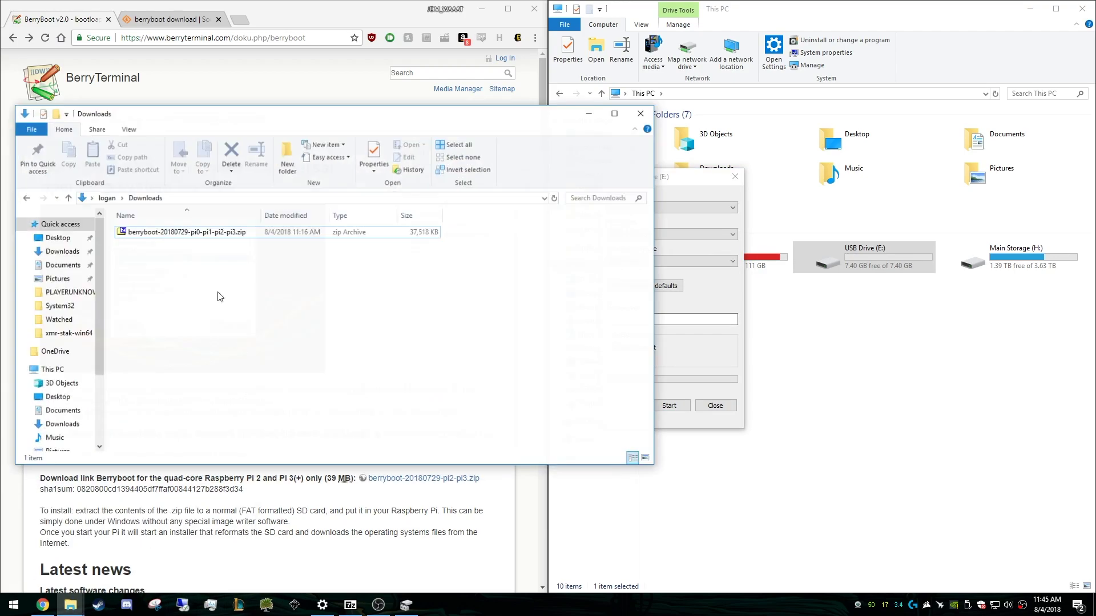
left_click_drag(315, 107, 2, 149)
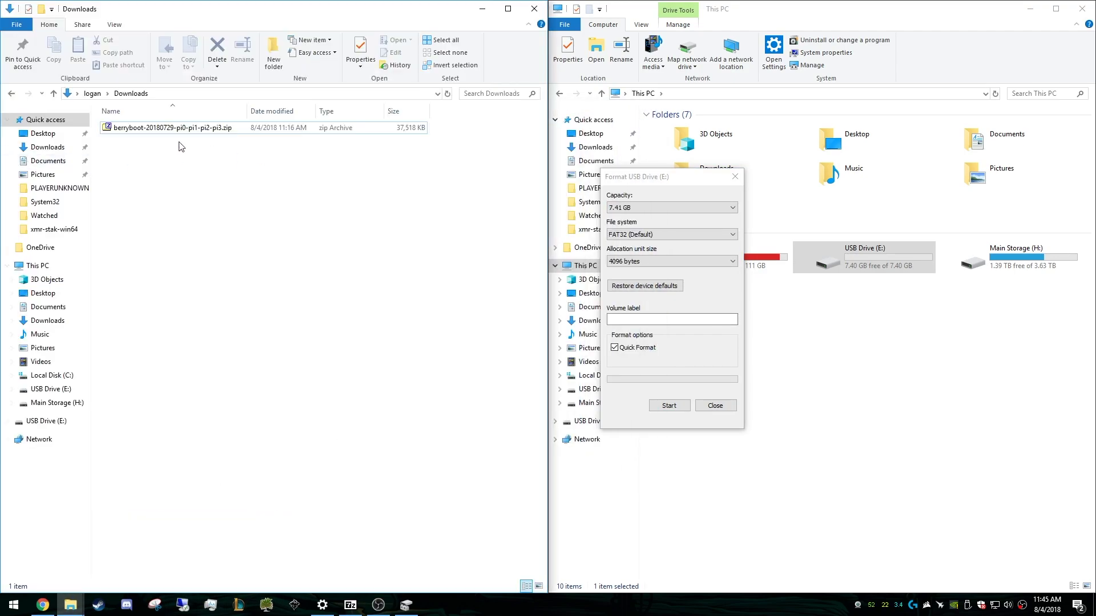
double_click(171, 127)
left_click_drag(342, 189, 2, 194)
left_click(781, 331)
double_click(847, 251)
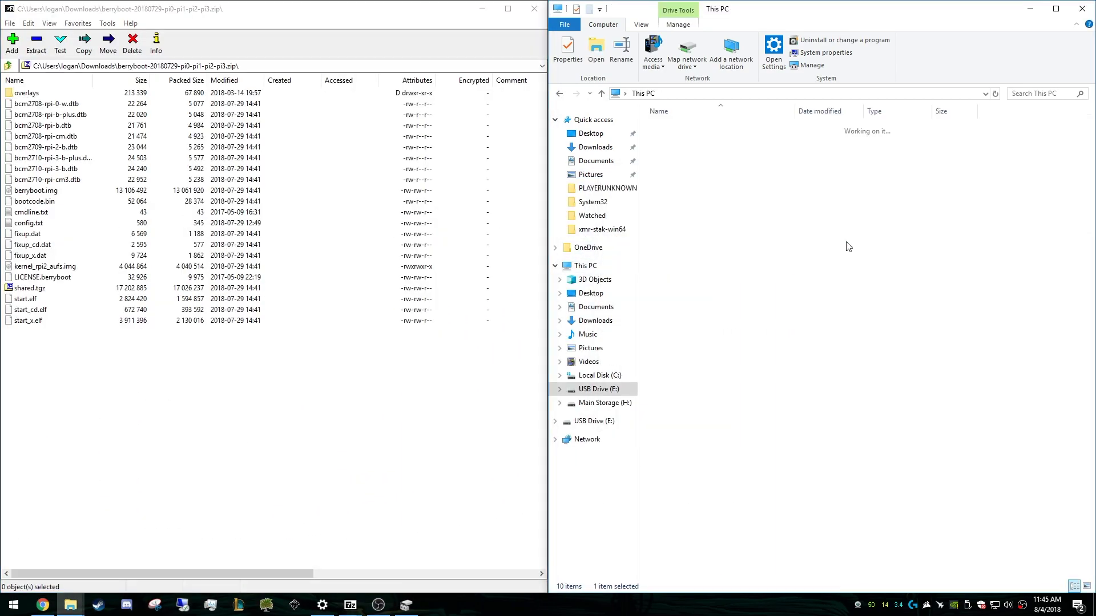
Copy all 22 BerryBoot archive files onto USB Drive (E:), leaving 7.36 GB free
scroll(301, 375, "right", 5)
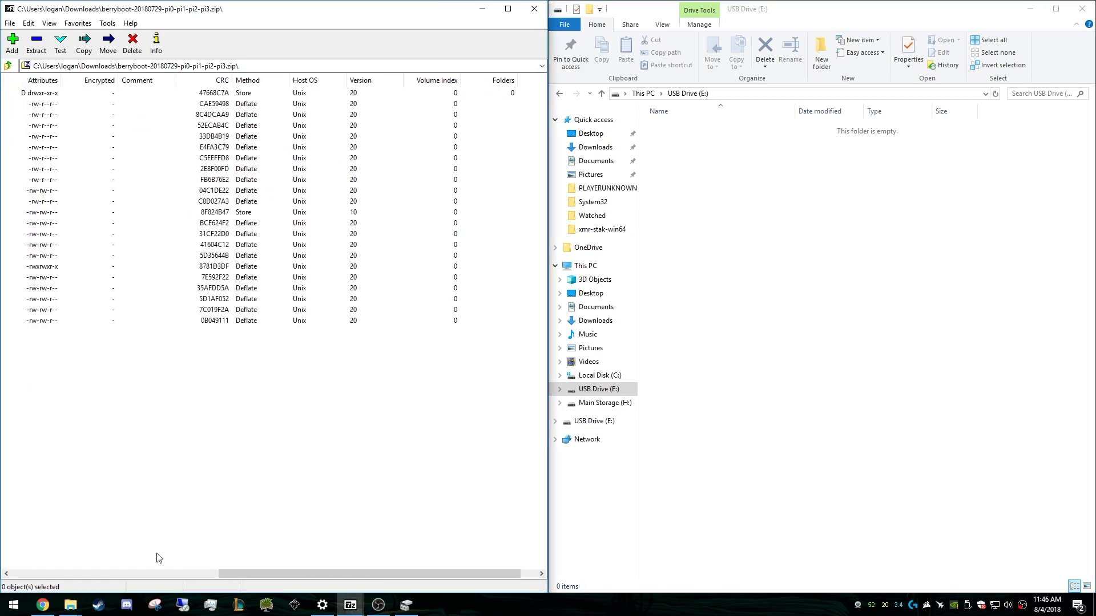
left_click(235, 572)
left_click_drag(235, 571, 8, 556)
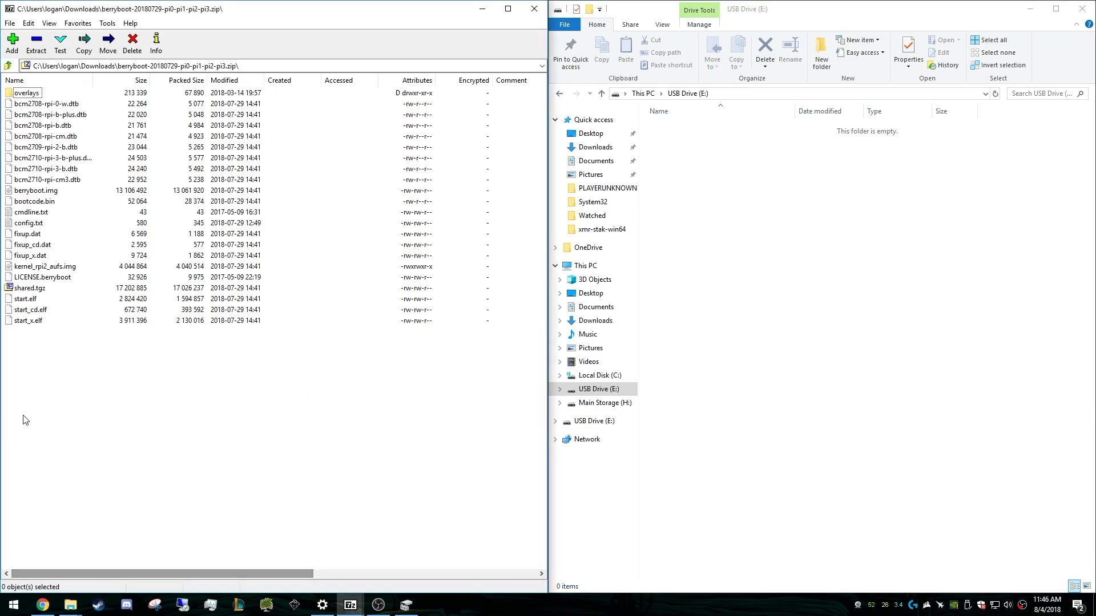
left_click_drag(23, 415, 200, 434)
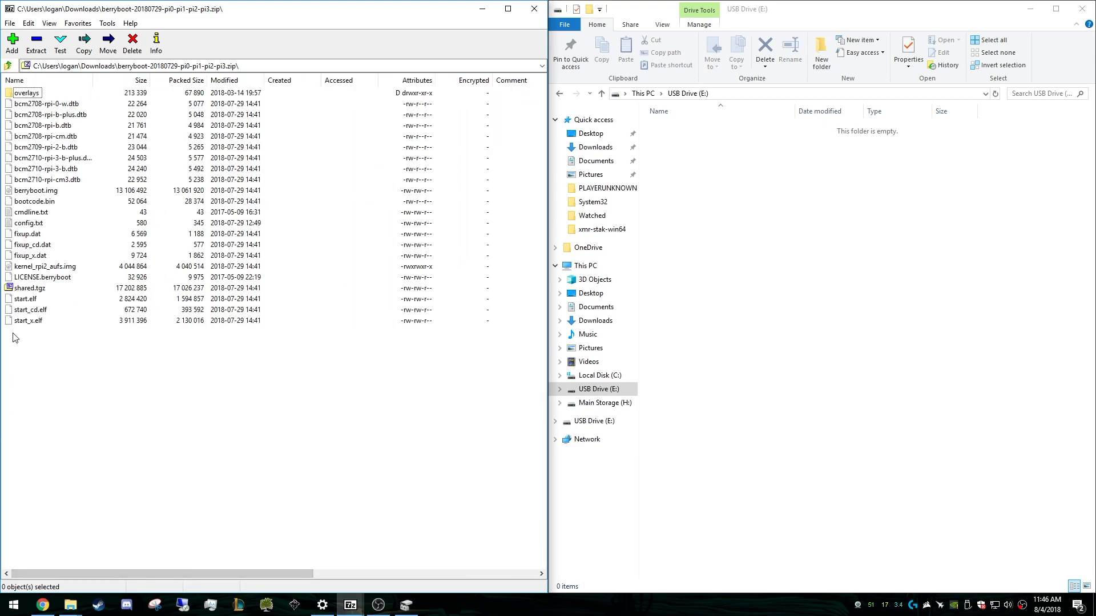
left_click_drag(12, 331, 30, 174)
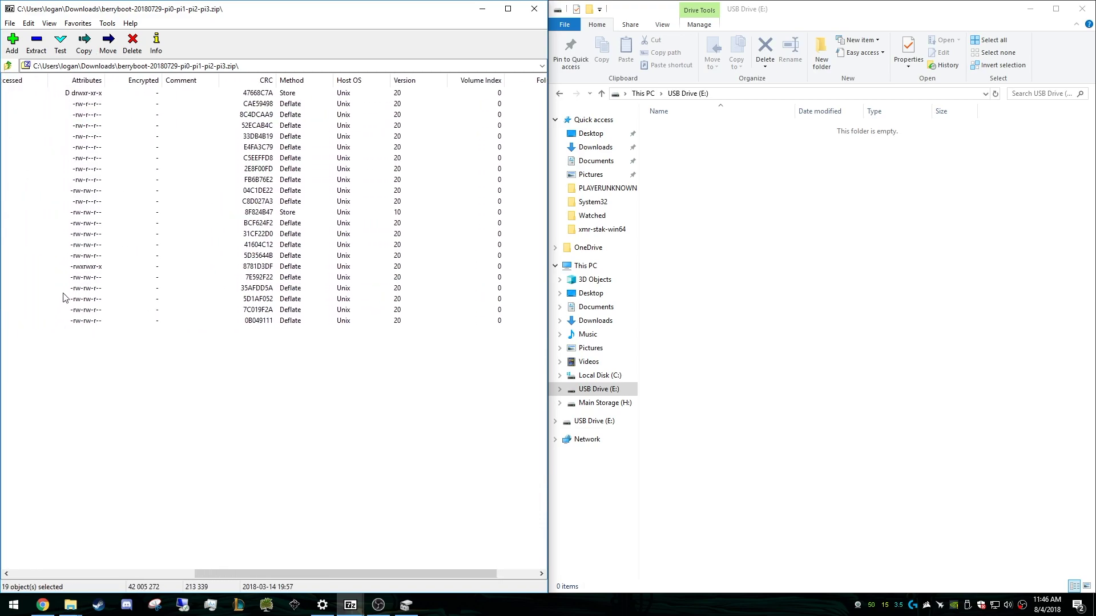
left_click_drag(219, 588, 748, 214)
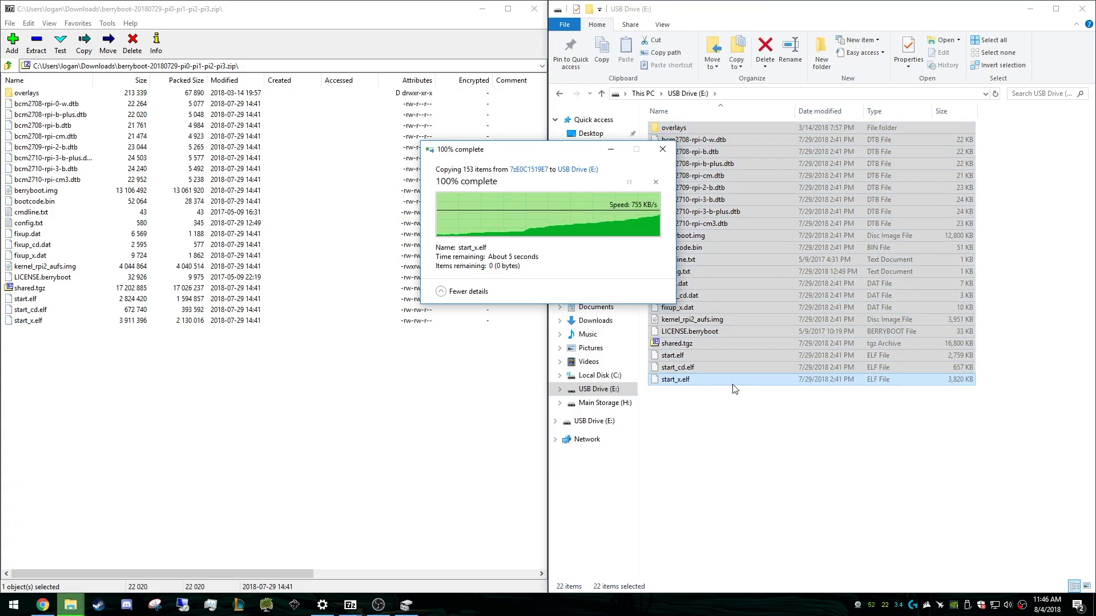
left_click(777, 428)
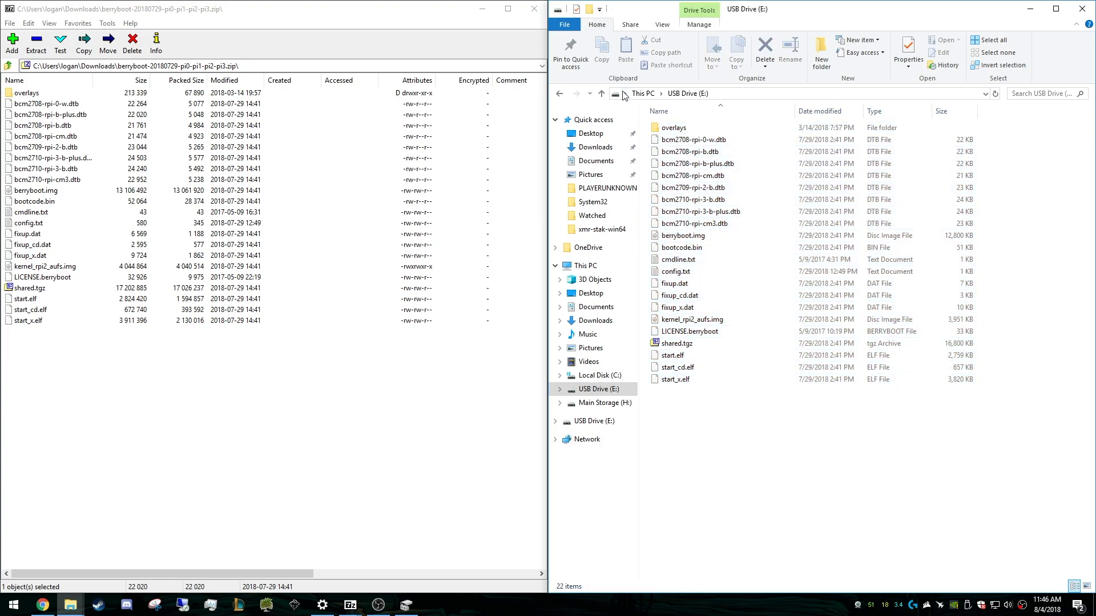
left_click(639, 93)
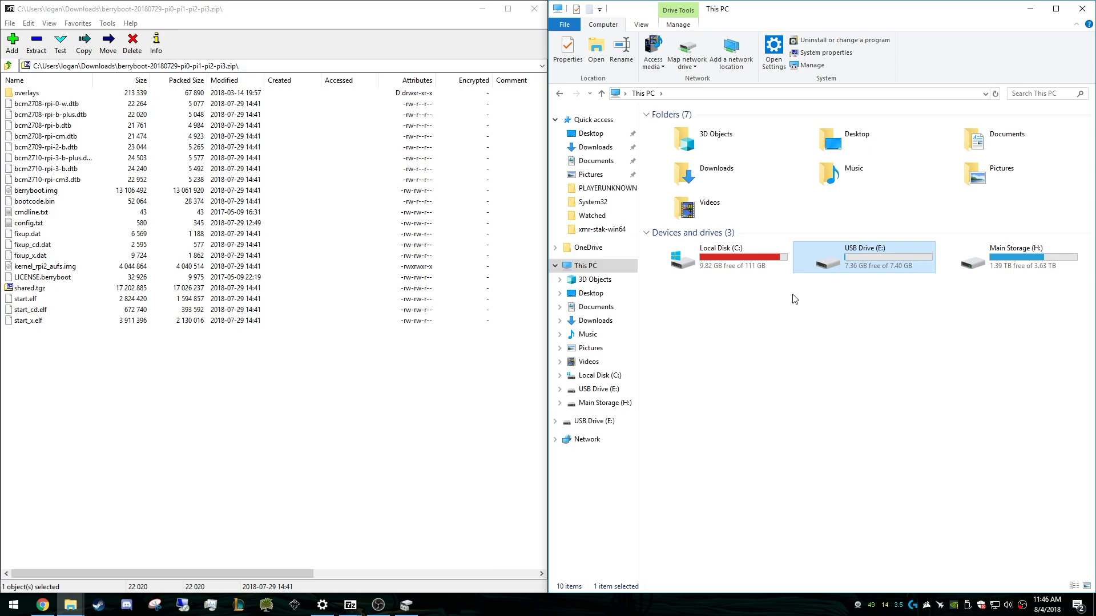
Eject USB Drive (E:) from This PC
right_click(856, 266)
left_click(924, 444)
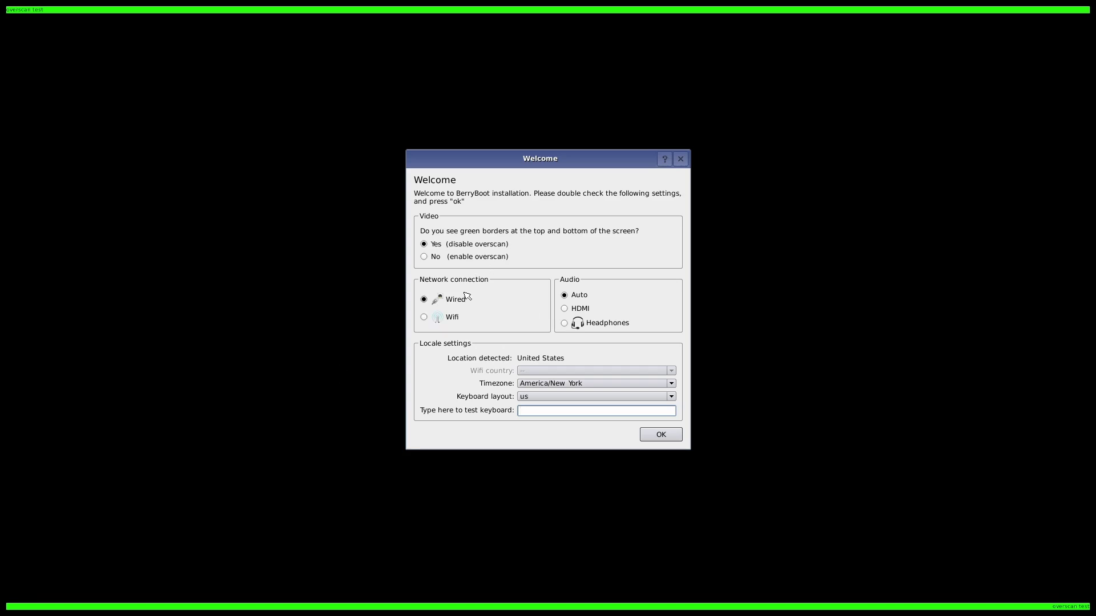
Choose HDMI audio, test then clear the keyboard field, and accept the Welcome settings
left_click(585, 309)
left_click(601, 415)
type("jhvhjkv")
key("BackSpace")
key("BackSpace")
key("BackSpace")
key("BackSpace")
key("BackSpace")
key("BackSpace")
left_click(661, 435)
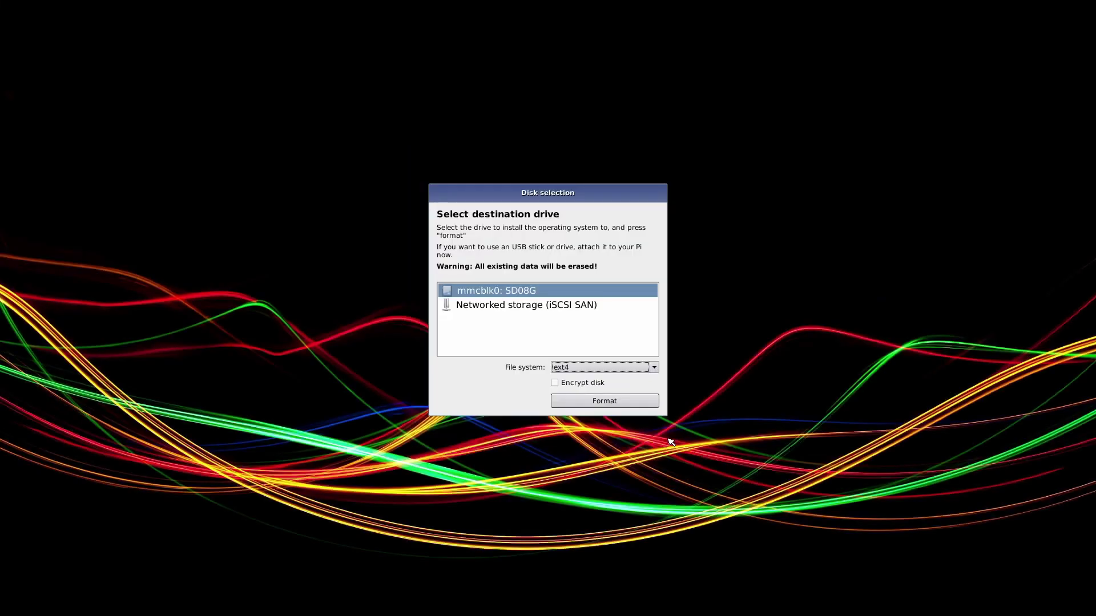
Format the mmcblk0: SD08G card with the ext4 file system
left_click(526, 291)
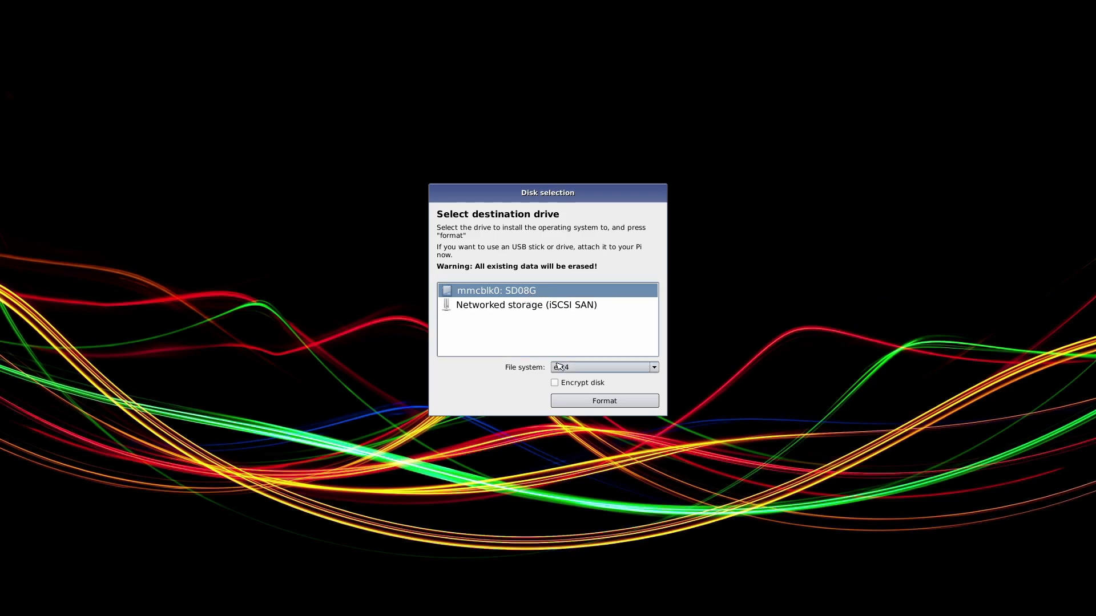
left_click(593, 368)
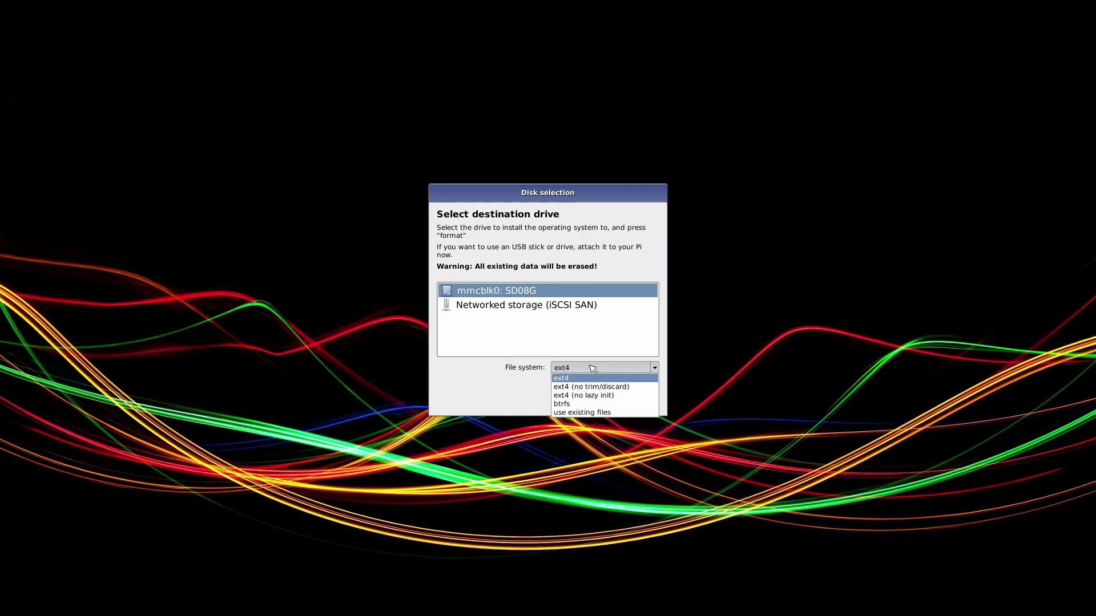
left_click(592, 368)
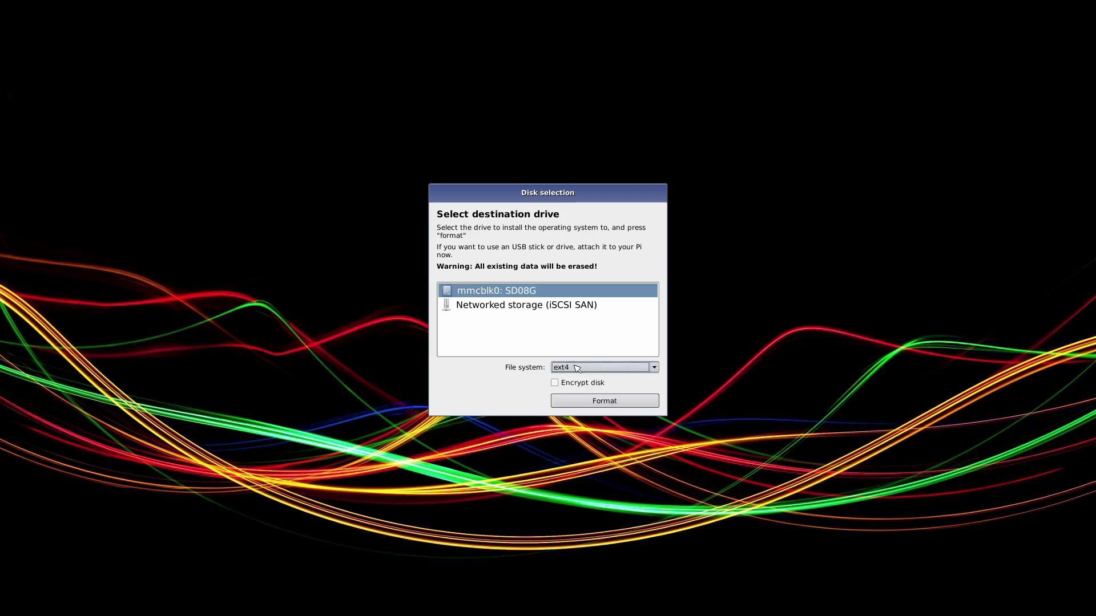
left_click(587, 402)
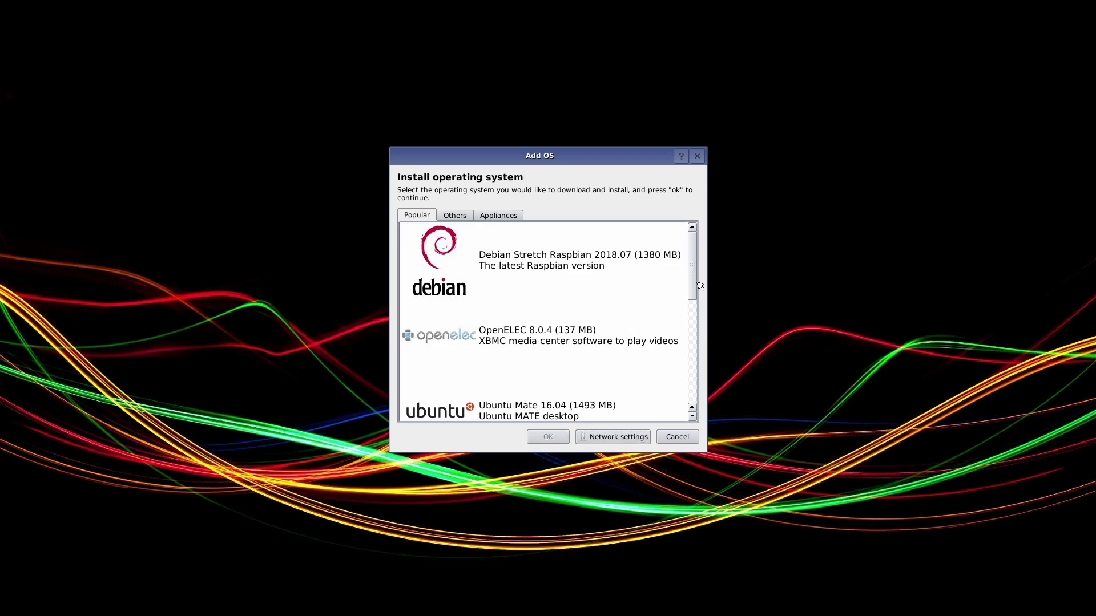
Install Raspbian Lite 2018.07 from the Others list of operating systems
scroll(692, 288, "down", 2)
left_click_drag(684, 355, 702, 273)
left_click(460, 218)
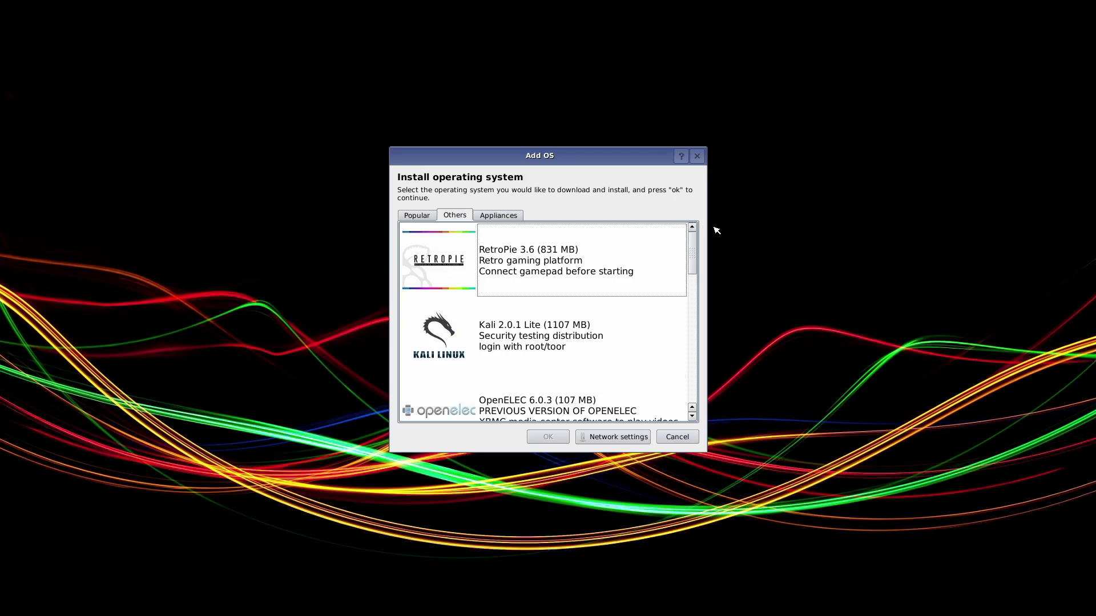
left_click_drag(694, 250, 688, 315)
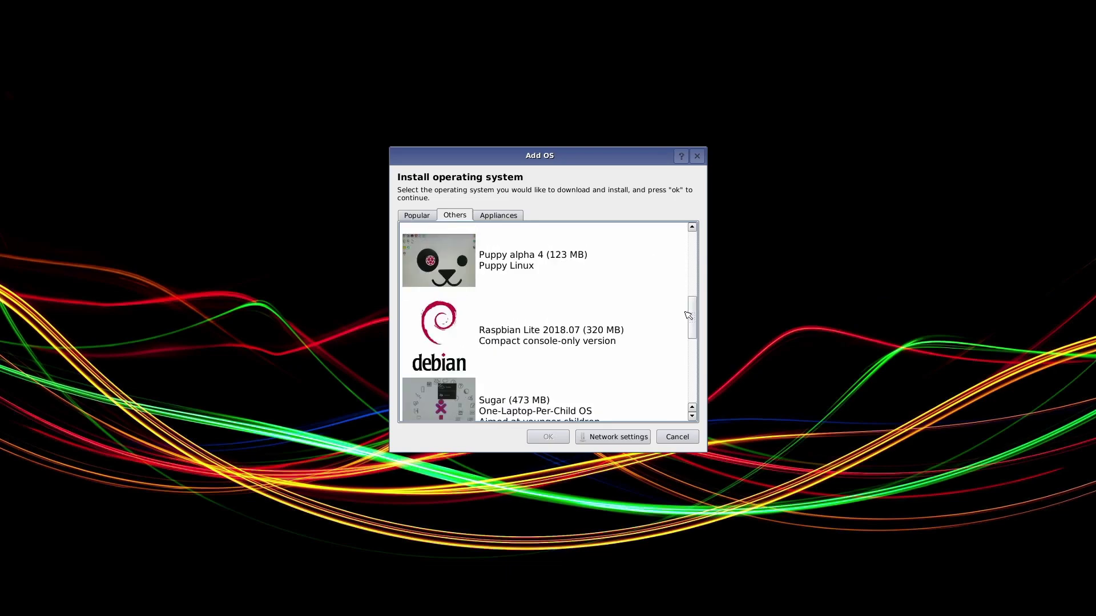
left_click(625, 336)
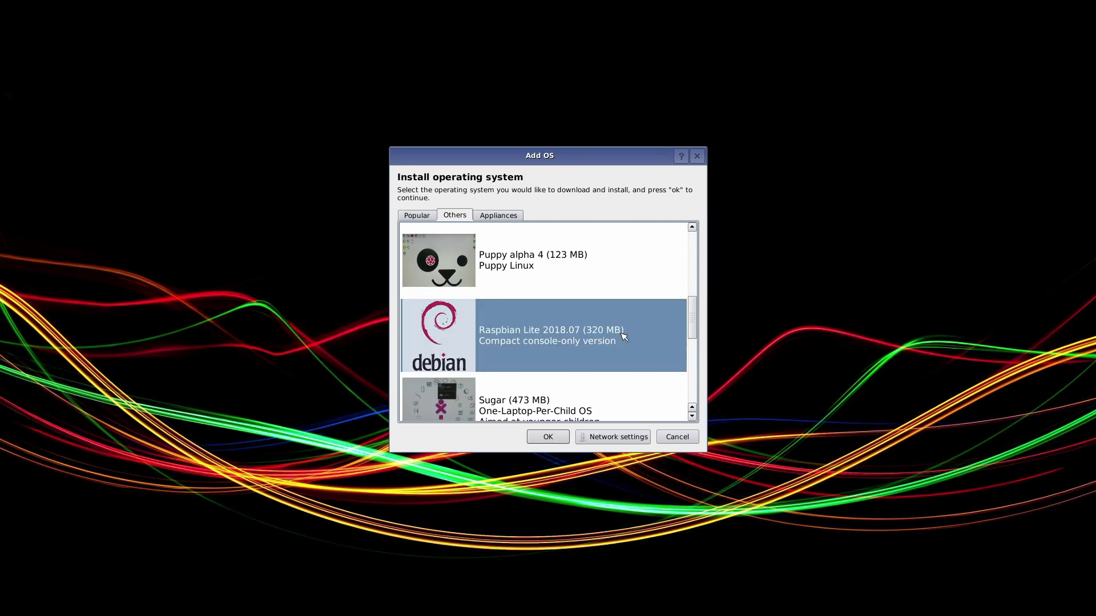
left_click(559, 438)
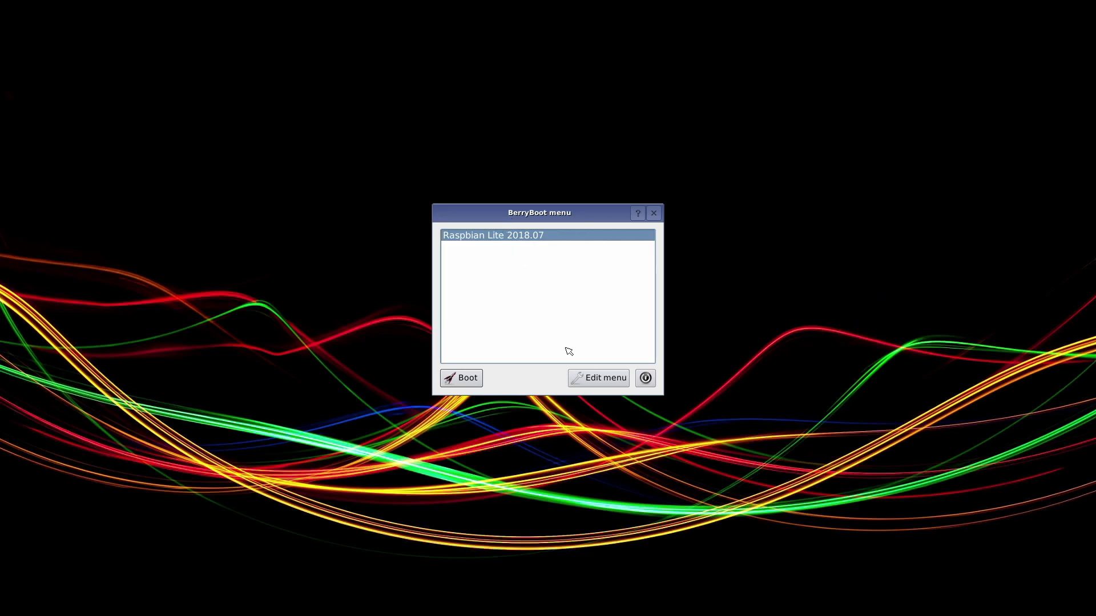
Install OpenELEC 8.0.4 from the Popular list via the menu editor's Add OS
left_click(616, 381)
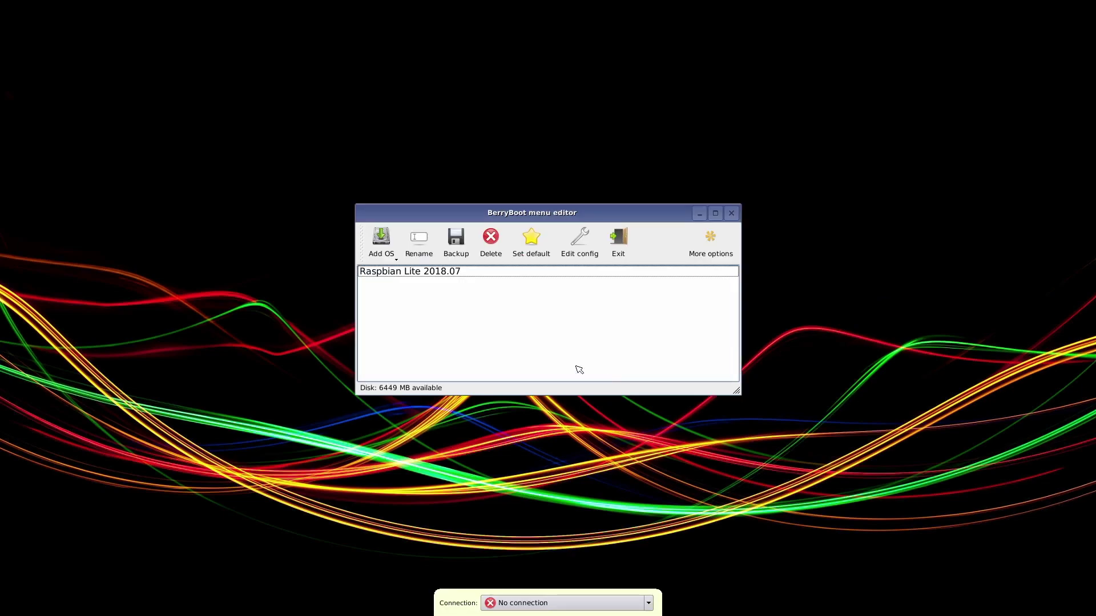
left_click(422, 278)
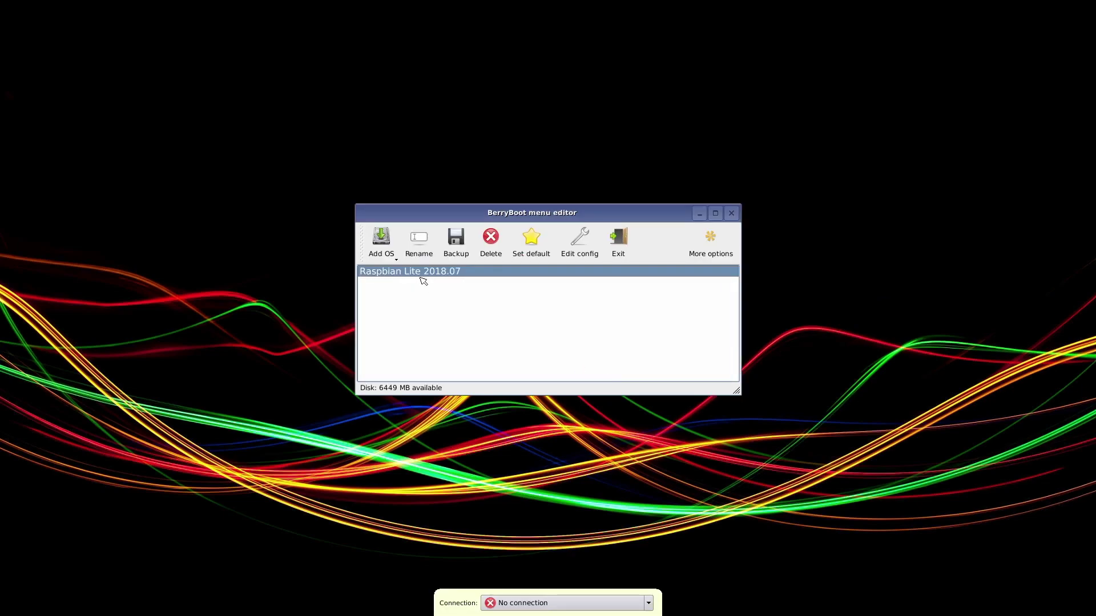
left_click(378, 247)
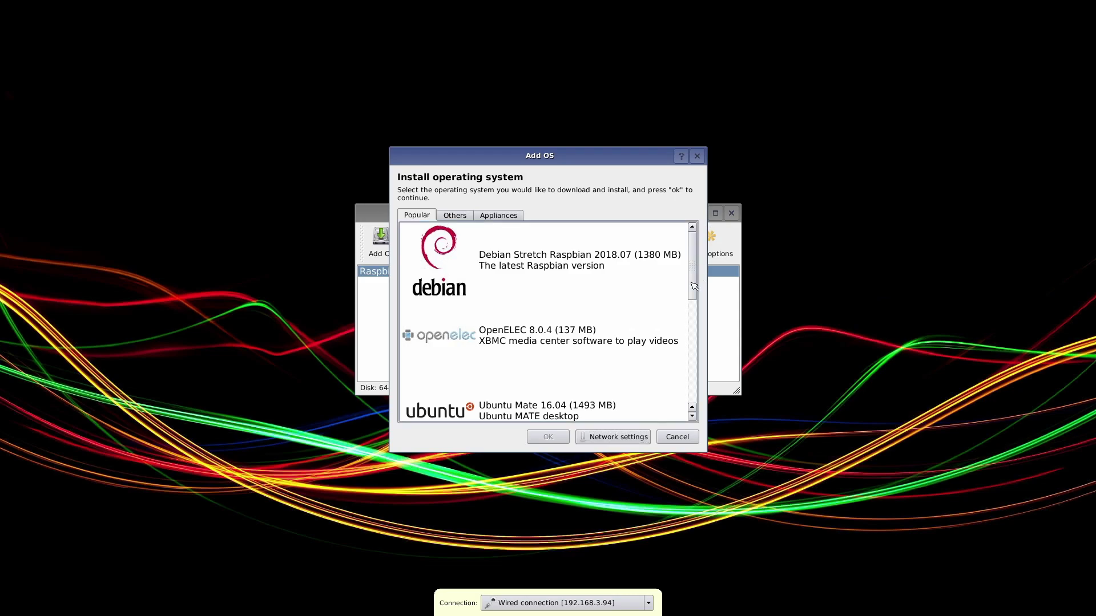
left_click(642, 315)
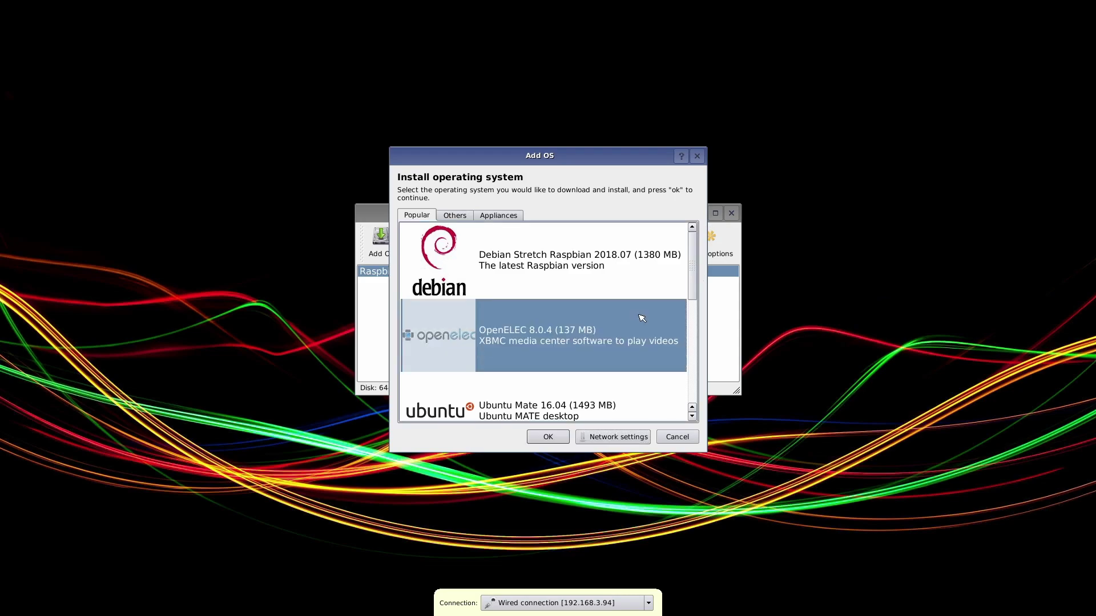
left_click(548, 437)
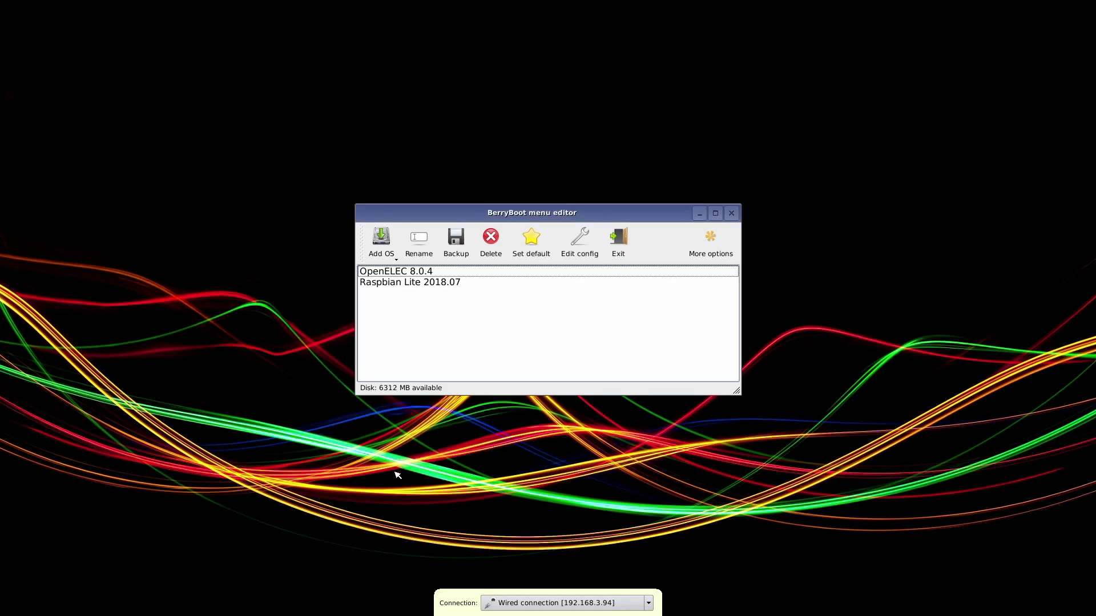
Browse the Popular systems, selecting Ubuntu Mate 16.04 and Debian Stretch Raspbian 2018.07
left_click(382, 252)
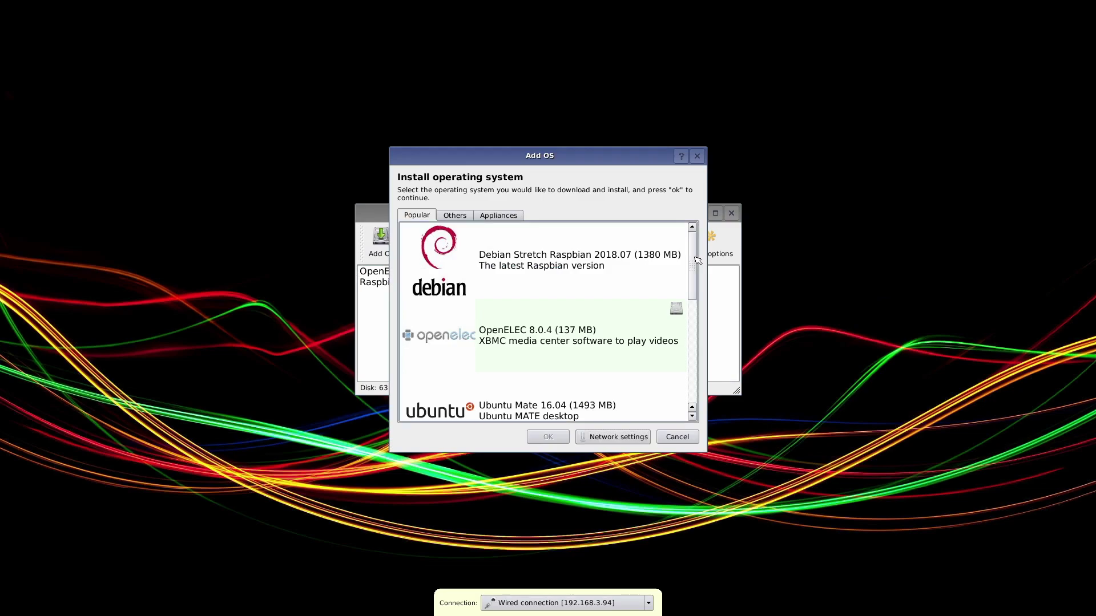
left_click_drag(696, 261, 698, 331)
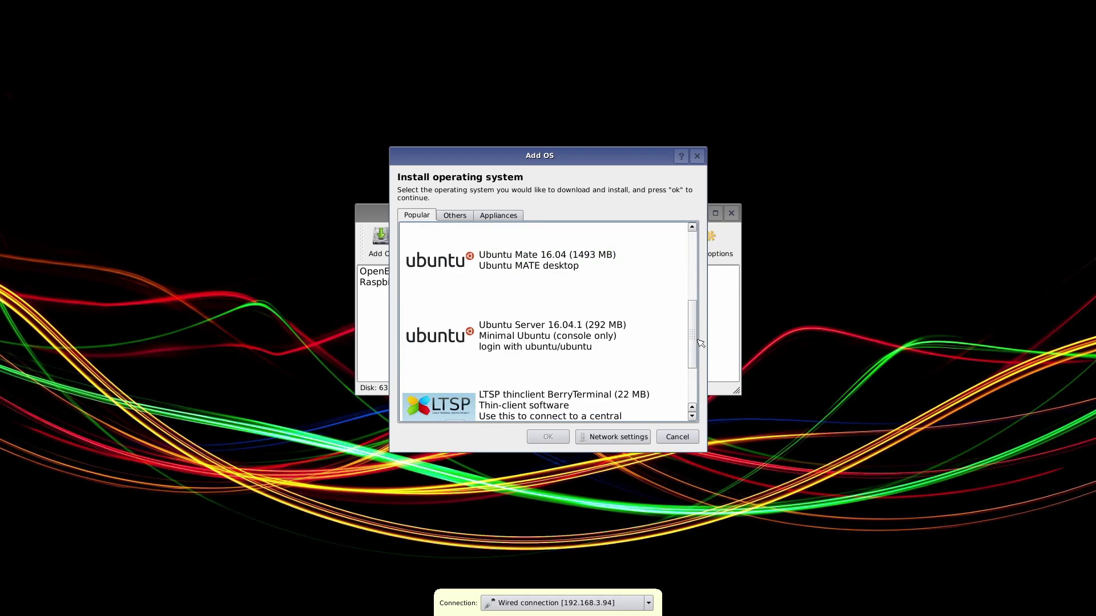
scroll(696, 344, "down", 1)
scroll(692, 348, "up", 1)
left_click(541, 274)
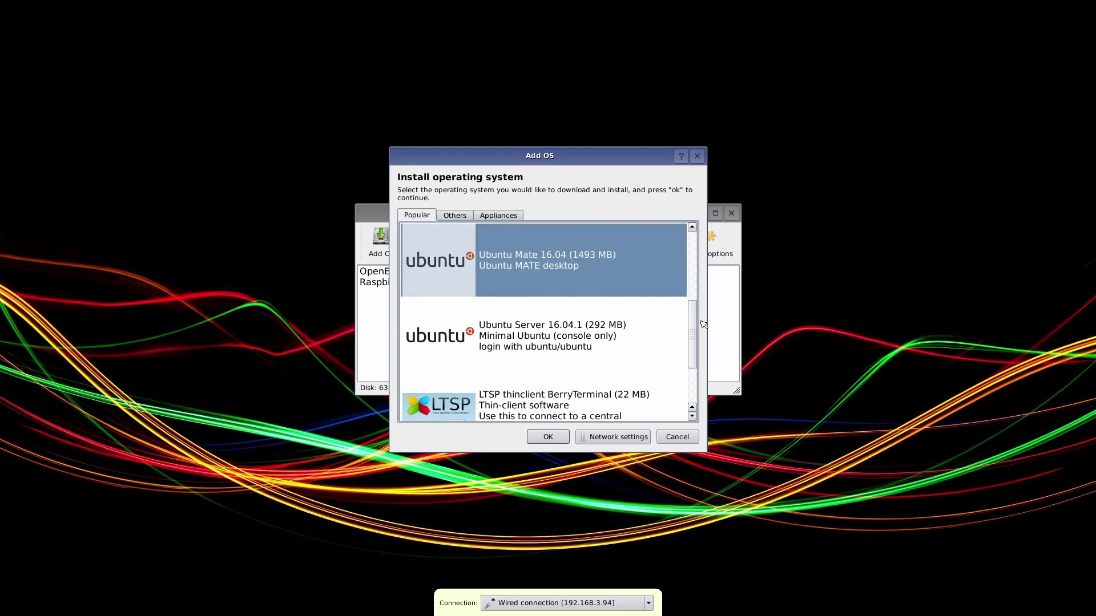
scroll(701, 311, "up", 1)
scroll(700, 290, "up", 1)
left_click(648, 267)
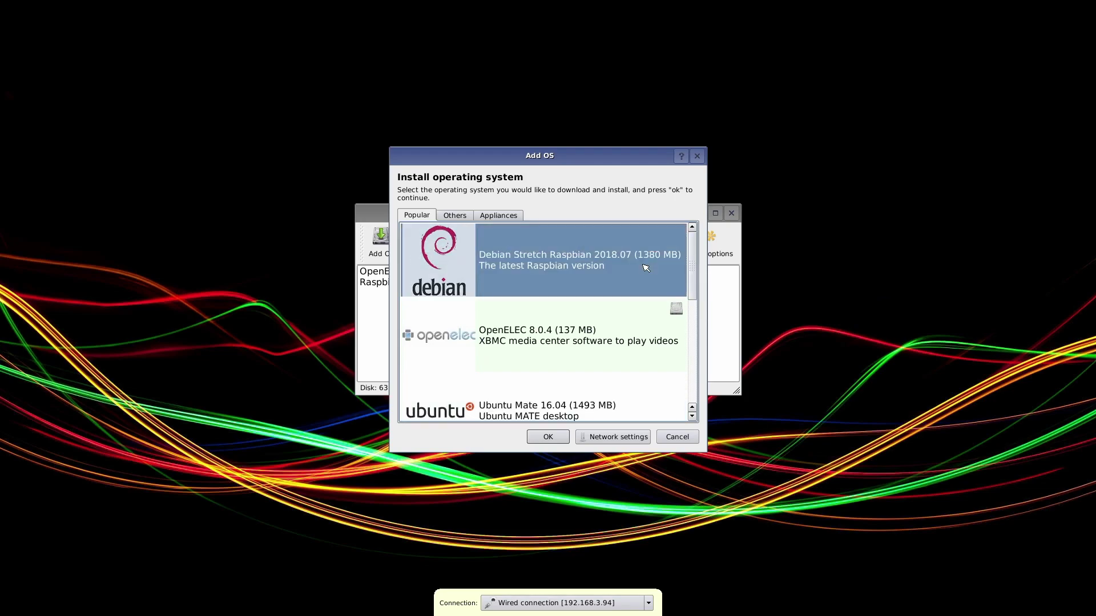
Browse the Others list, selecting RetroPie 3.6 and Kali 2.0.1 Lite
left_click(454, 218)
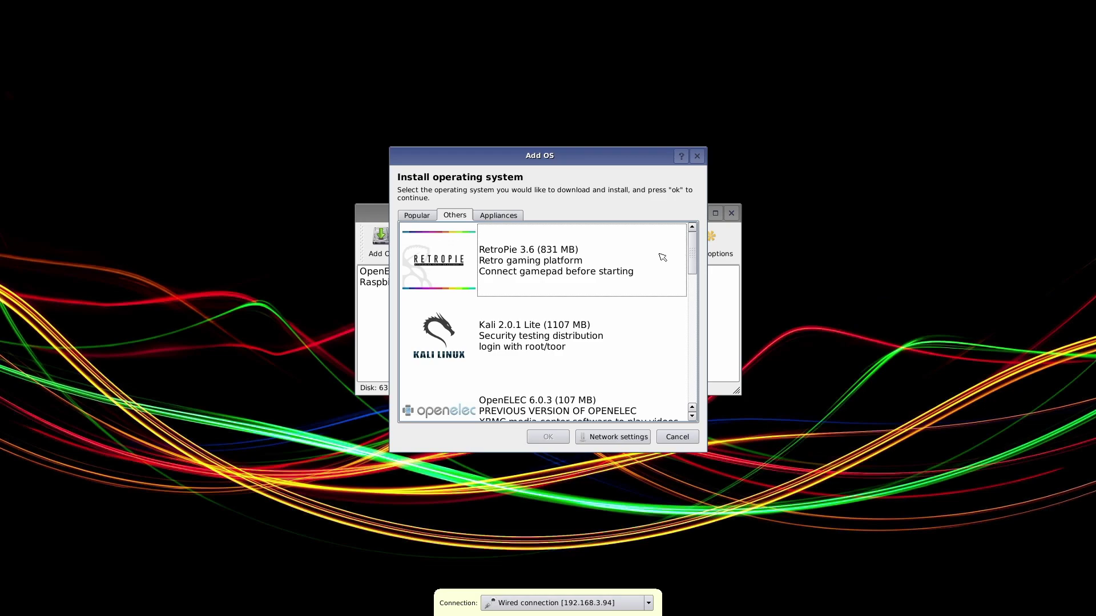
left_click(633, 263)
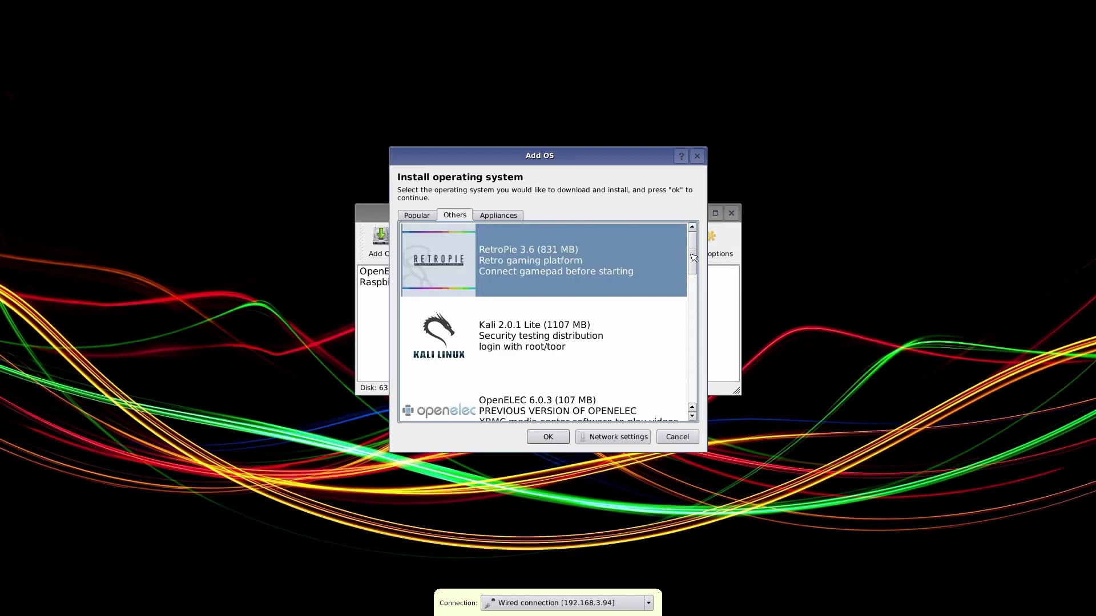
scroll(694, 266, "down", 1)
left_click(630, 272)
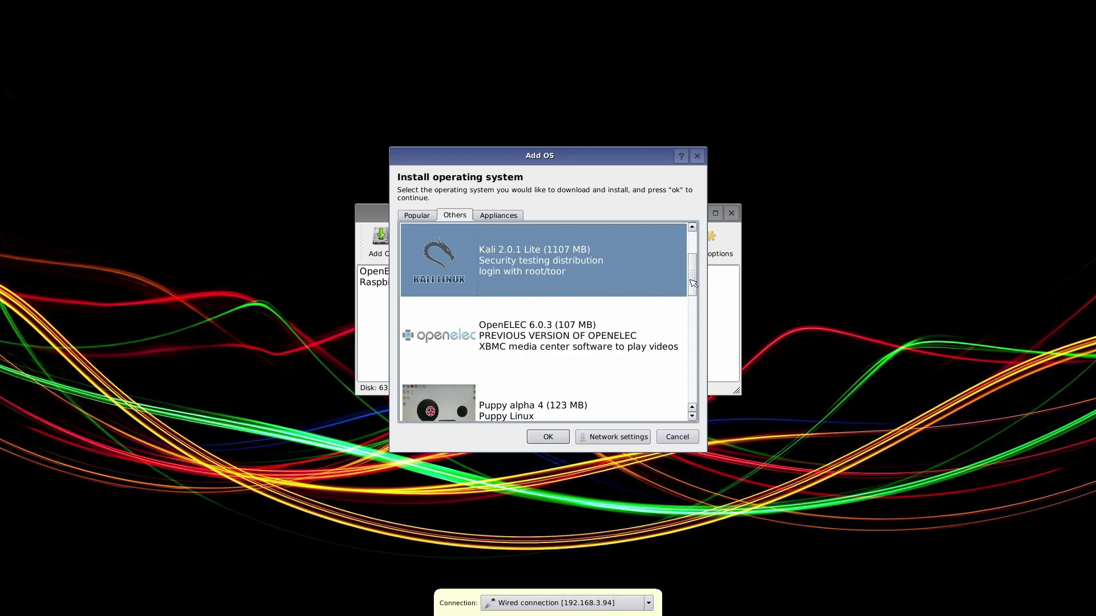
scroll(692, 297, "down", 1)
left_click_drag(693, 298, 689, 357)
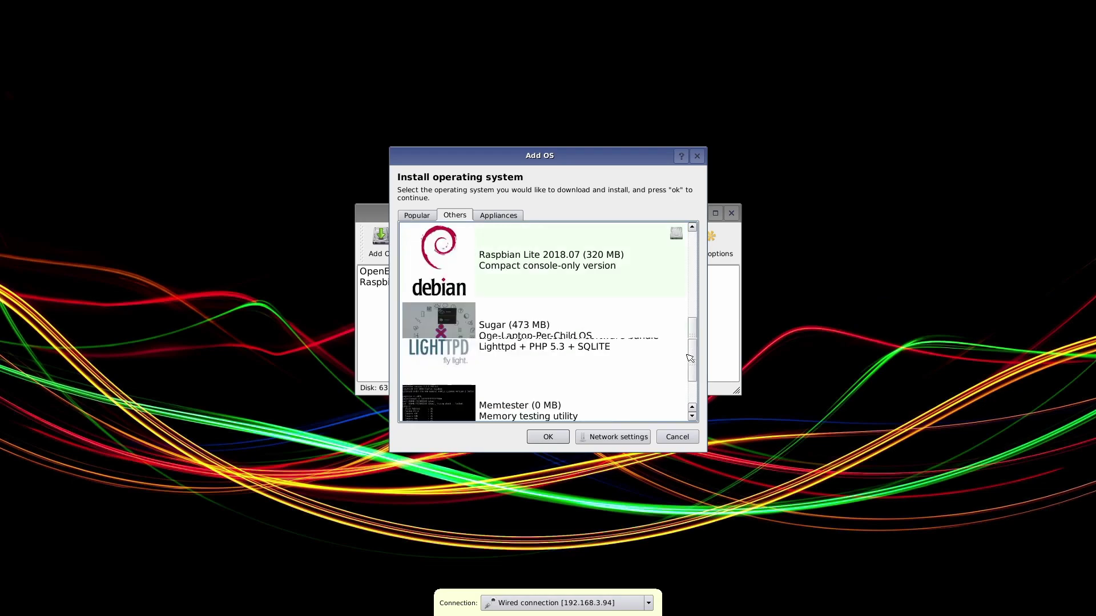
Glance at the Appliances and Popular lists, then cancel without adding an OS
left_click(498, 216)
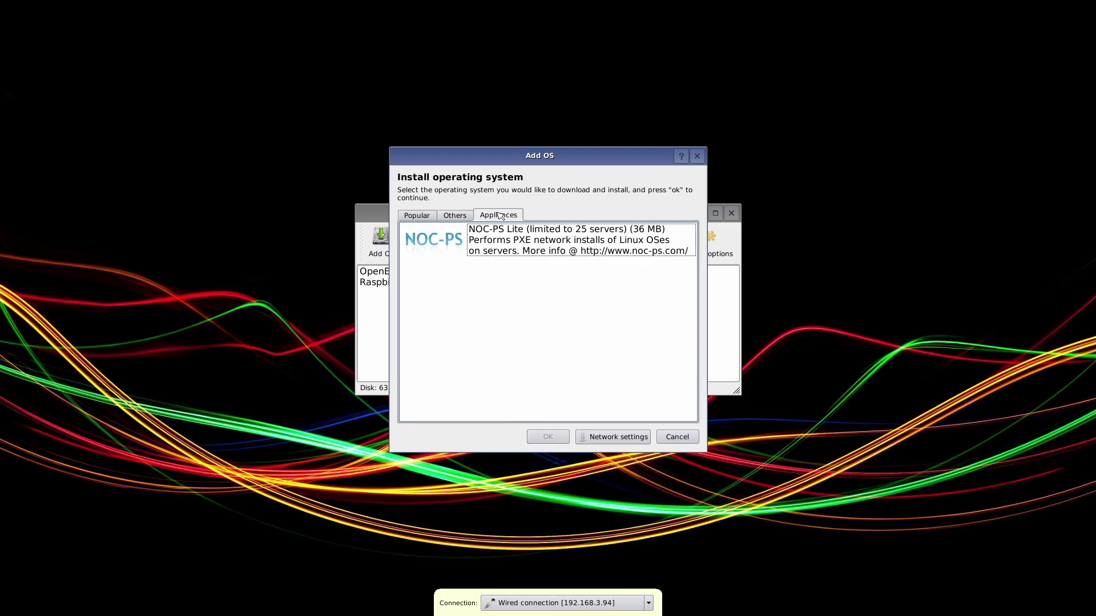
left_click(405, 216)
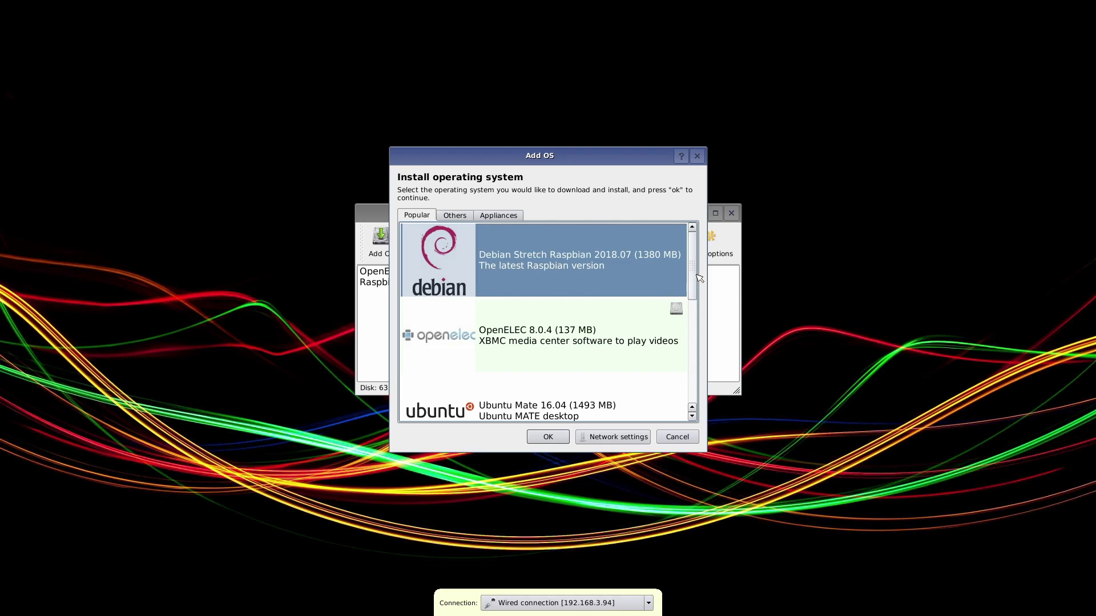
left_click_drag(693, 289, 692, 220)
left_click(697, 156)
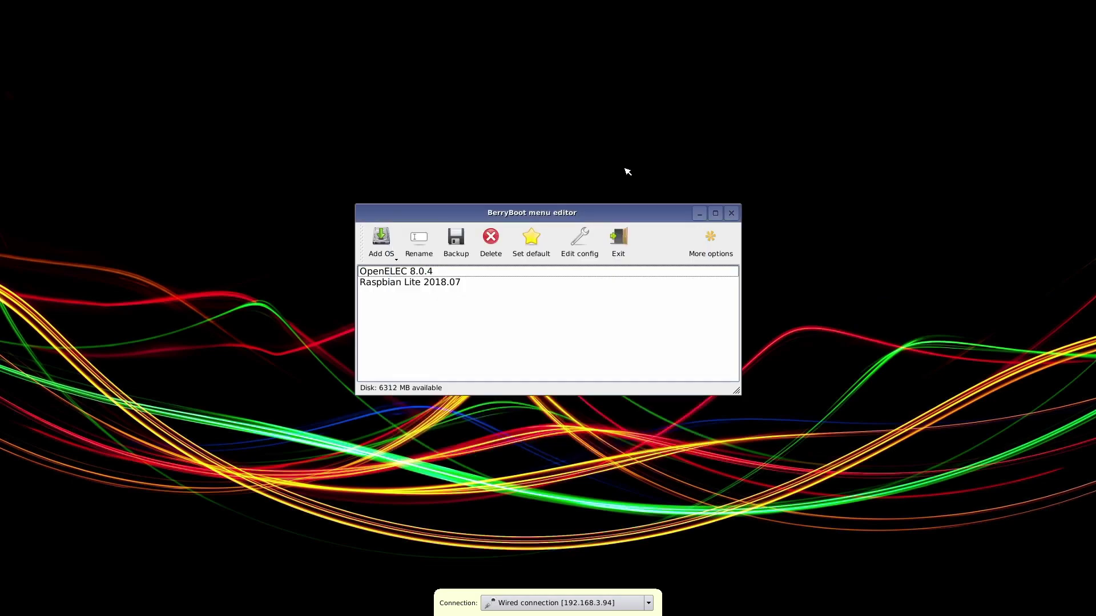
Set OpenELEC 8.0.4 as the default boot system in the menu editor
left_click(460, 284)
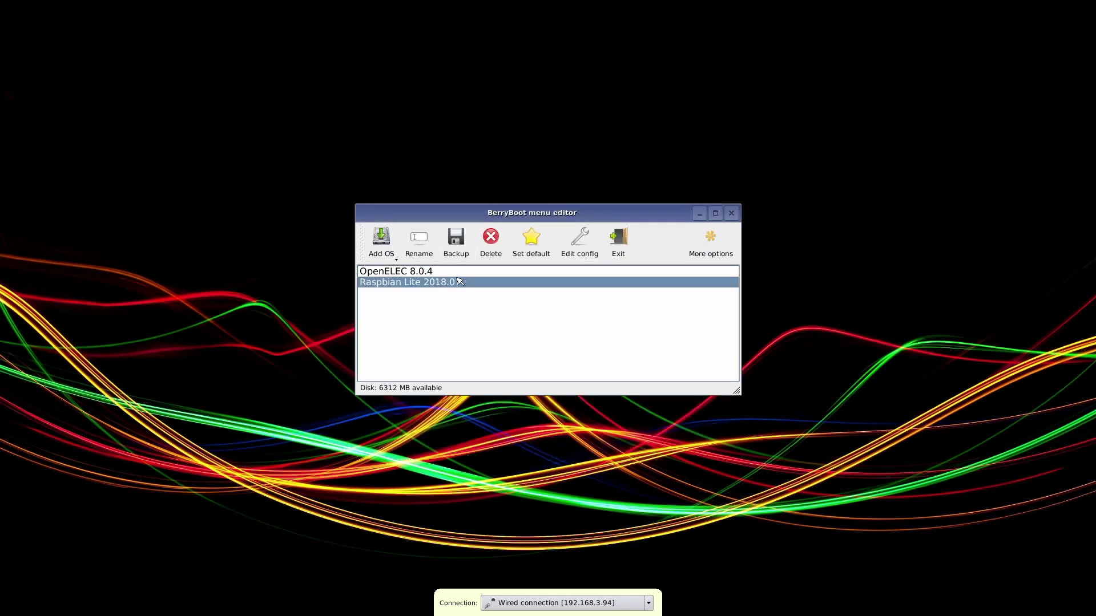
left_click(460, 272)
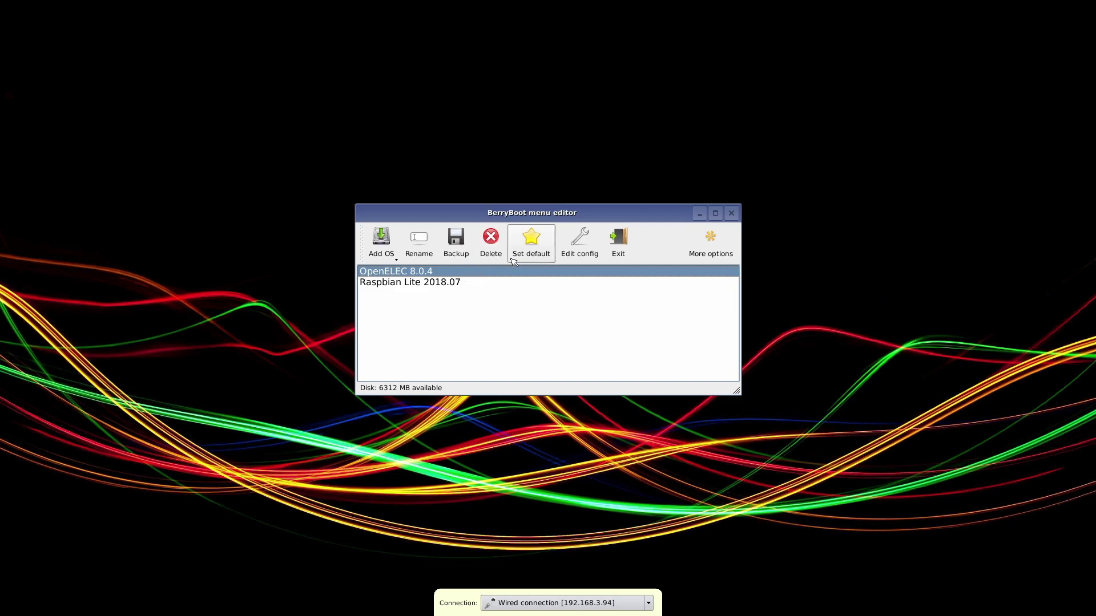
left_click(530, 239)
left_click(502, 282)
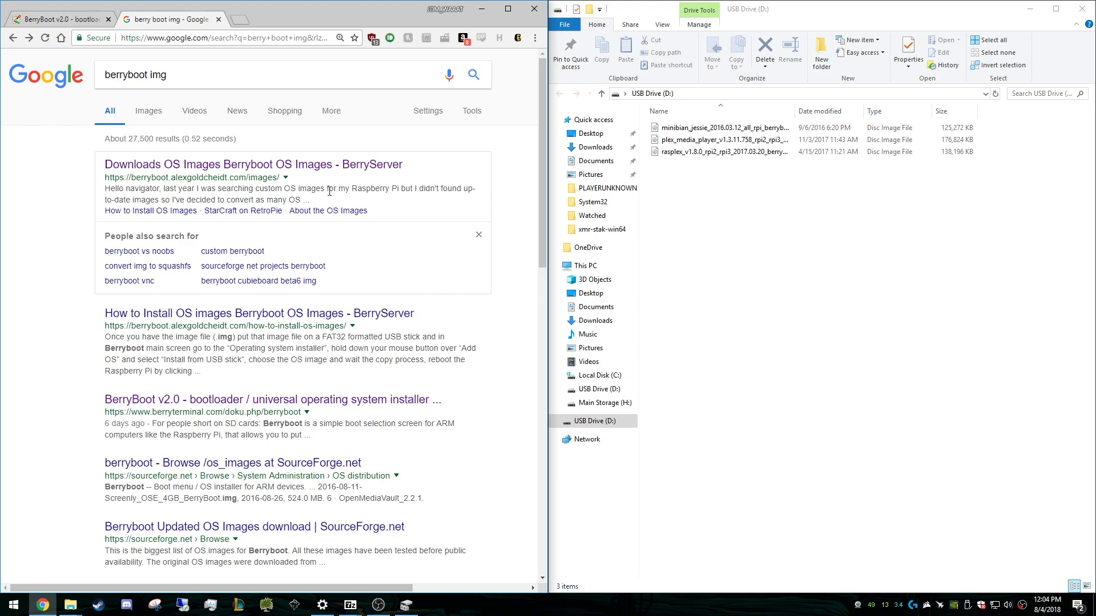
Read BerryServer's 'How to Install OS images' guide, then return to the search results
left_click(166, 321)
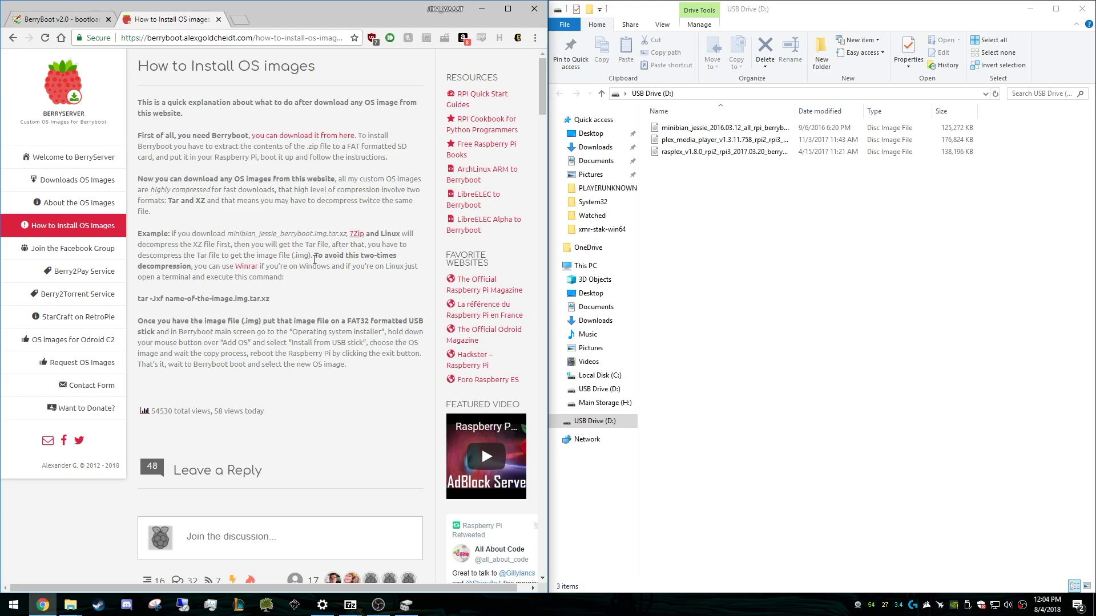
scroll(320, 365, "down", 5)
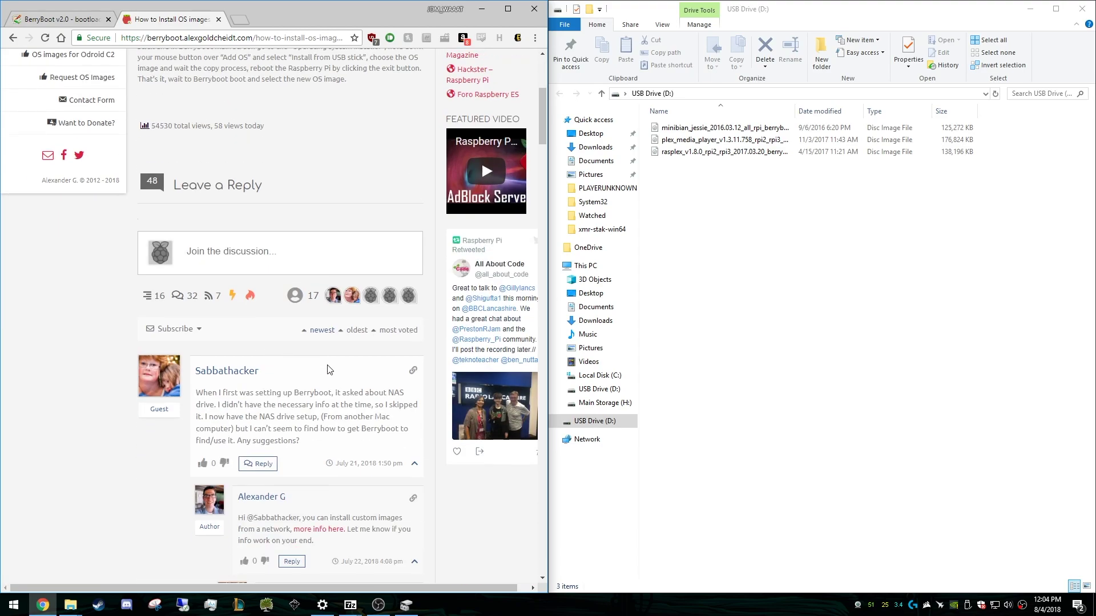
scroll(329, 370, "up", 5)
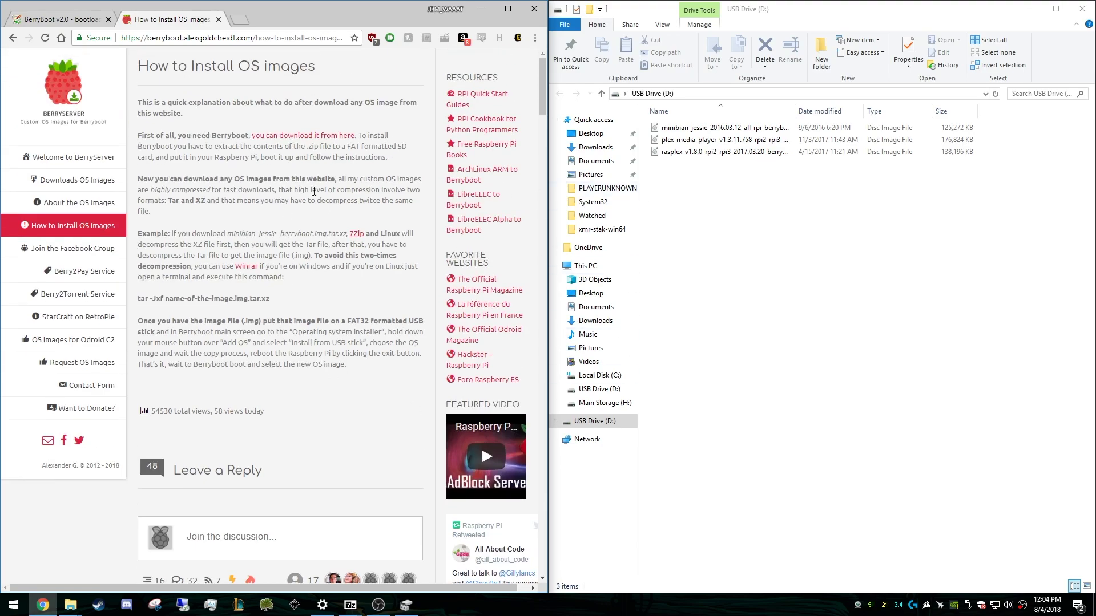
key("alt+Left")
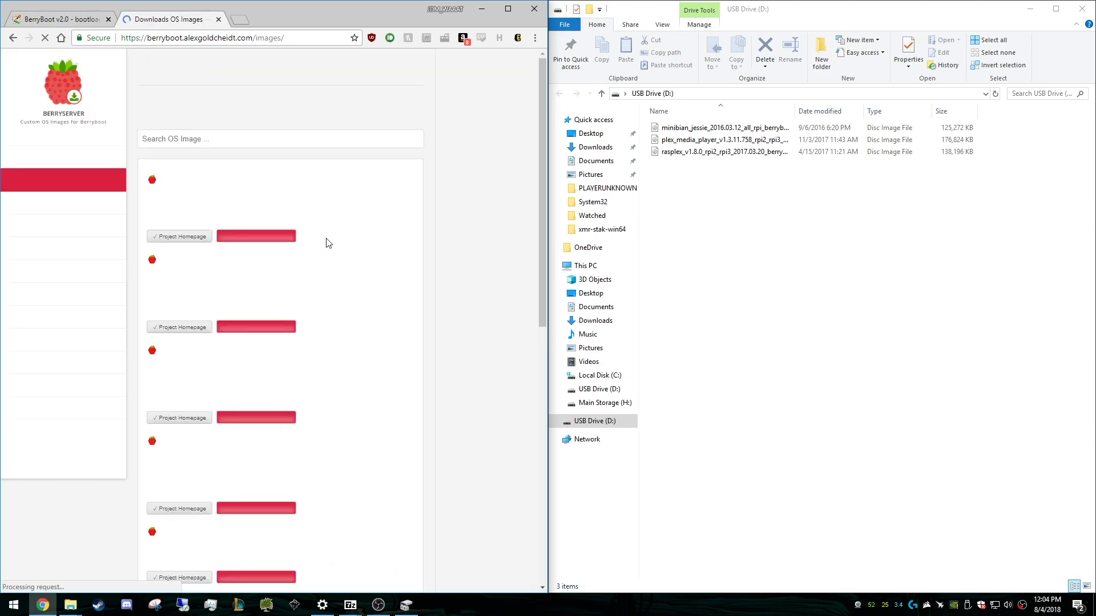
Scroll to the Plex Media Player and RasPlex entries and start the RasPlex Pi 2 & 3 download
scroll(372, 266, "down", 8)
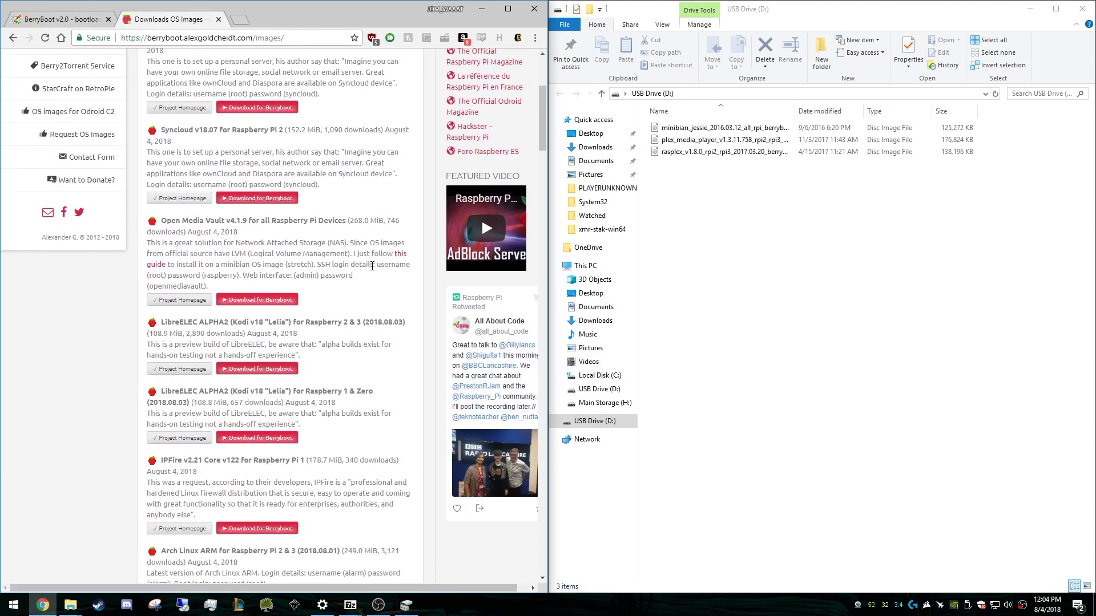
scroll(372, 265, "up", 3)
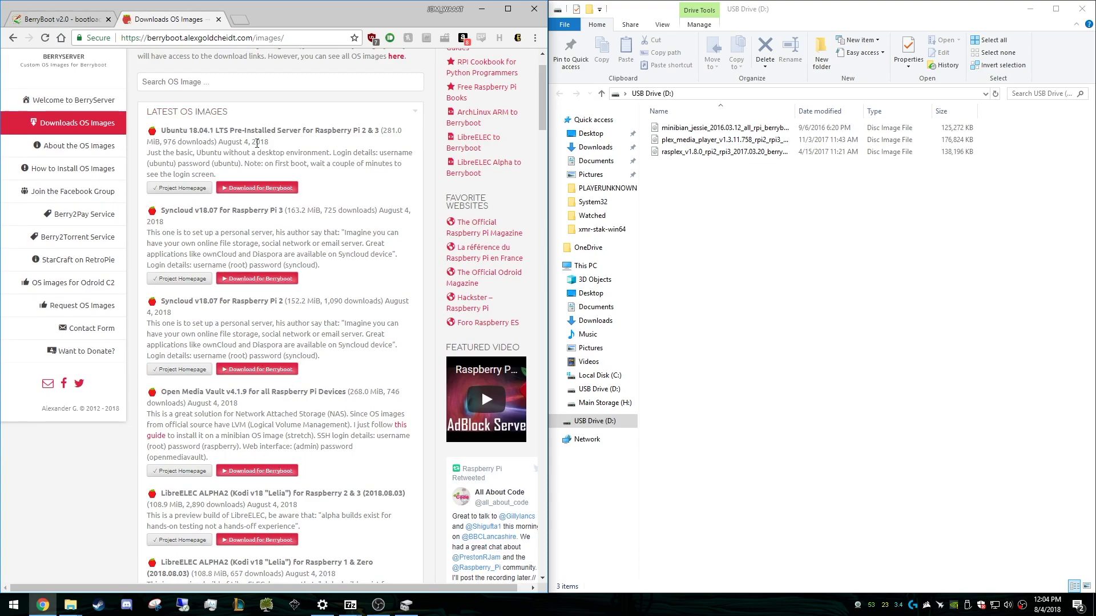
scroll(352, 291, "down", 6)
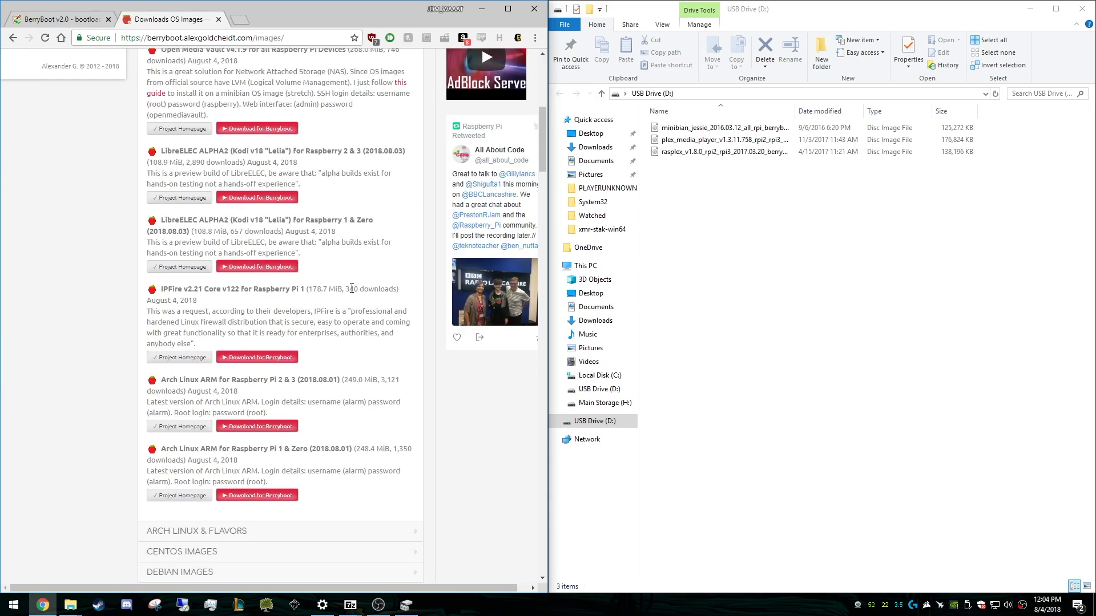
scroll(351, 288, "down", 6)
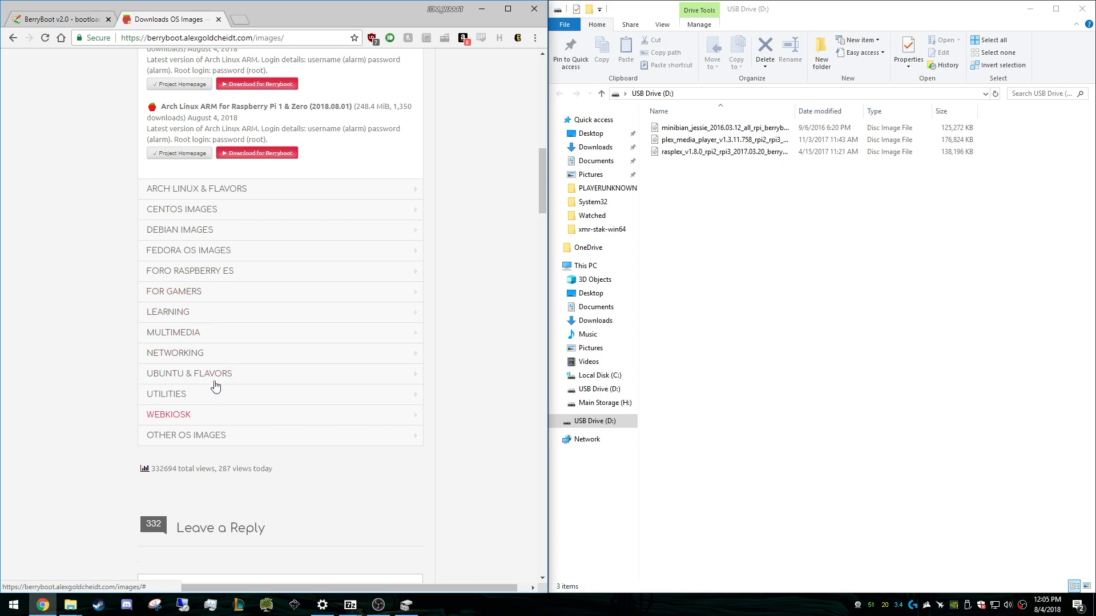
scroll(172, 342, "down", 20)
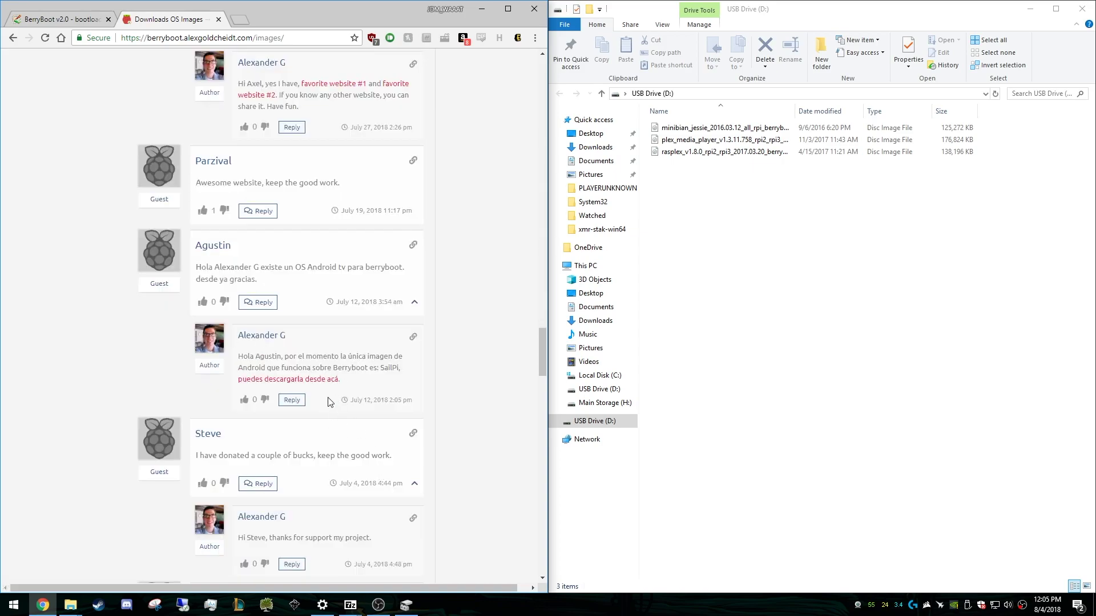
scroll(330, 402, "up", 15)
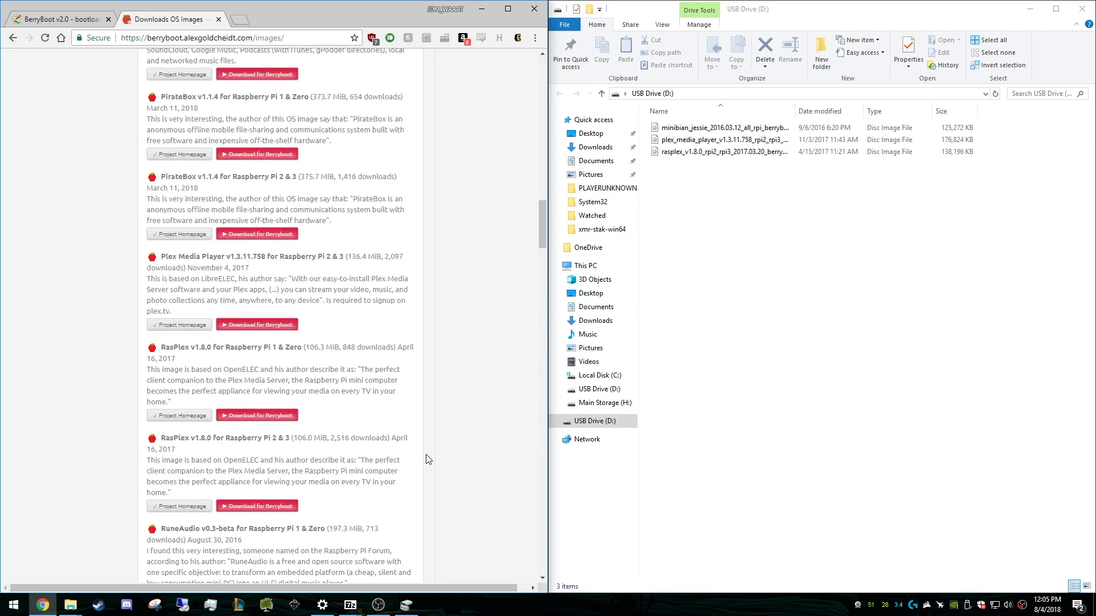
scroll(384, 447, "down", 3)
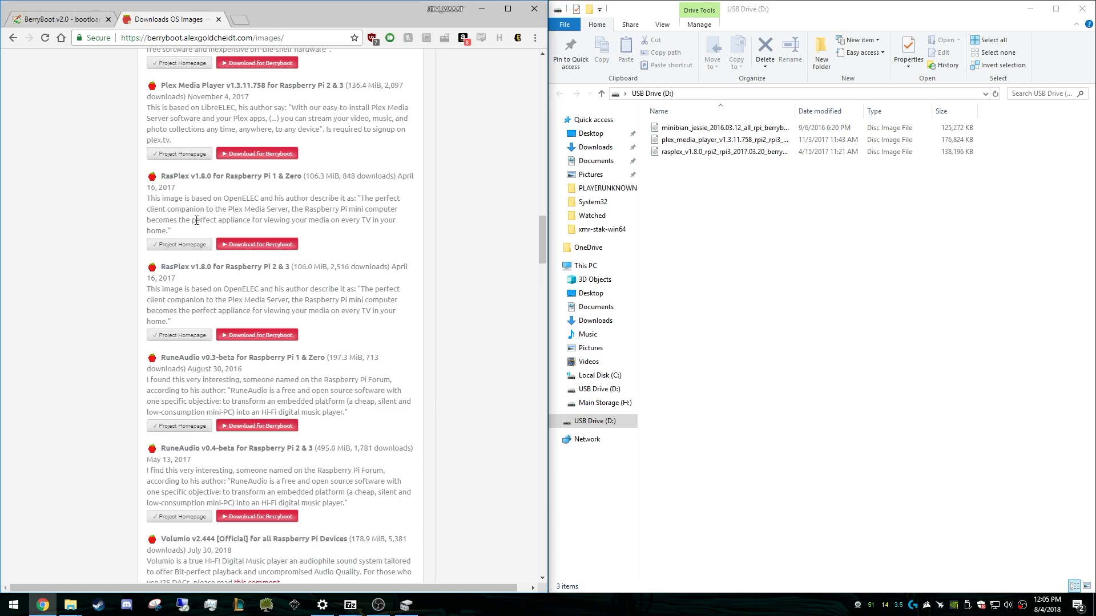
left_click(261, 335)
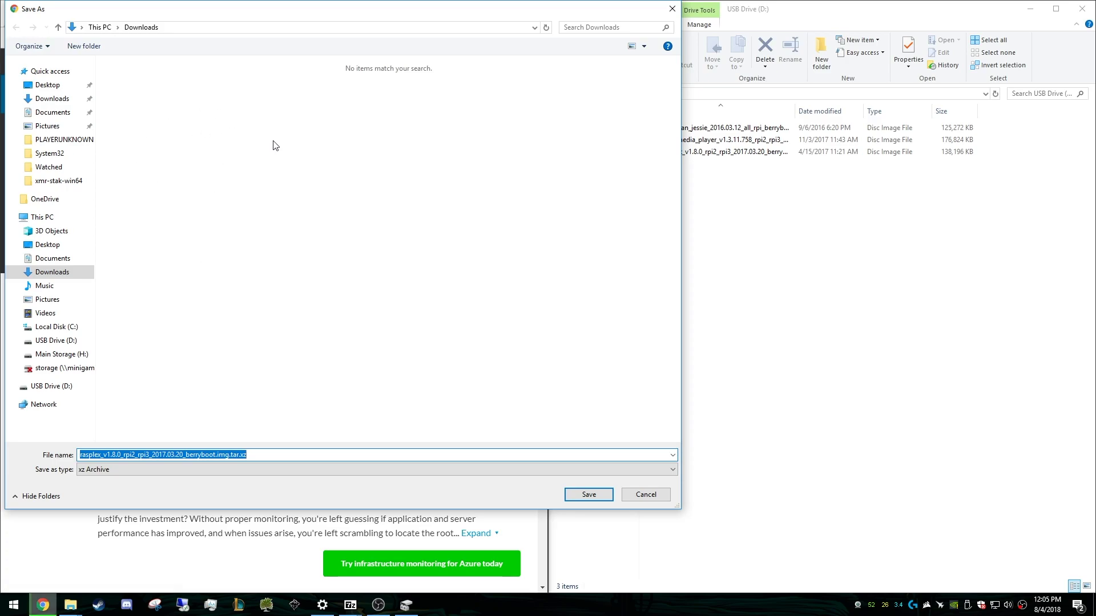
Save the RasPlex v1.8.0 image, then download and save Plex Media Player v1.3.11.758 for Pi 2 & 3
left_click(588, 496)
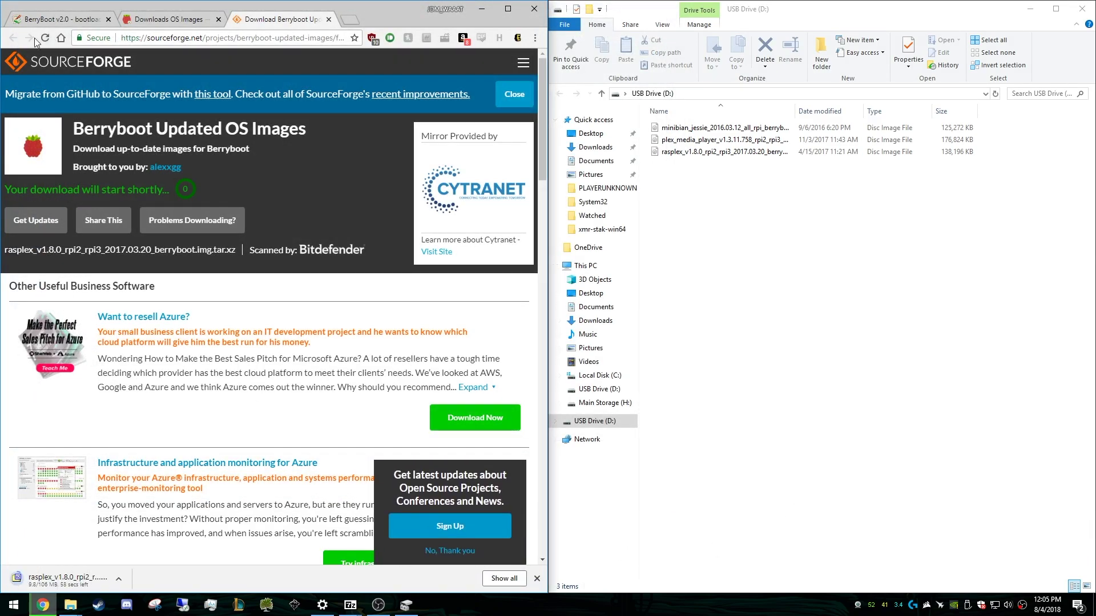
left_click(161, 22)
scroll(309, 267, "up", 2)
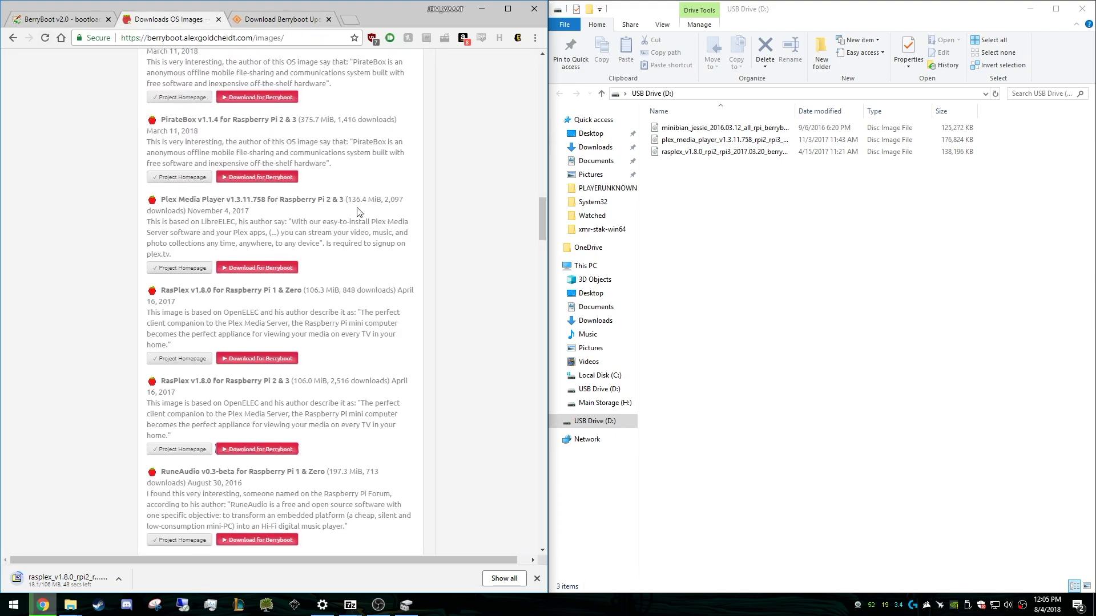
left_click(258, 268)
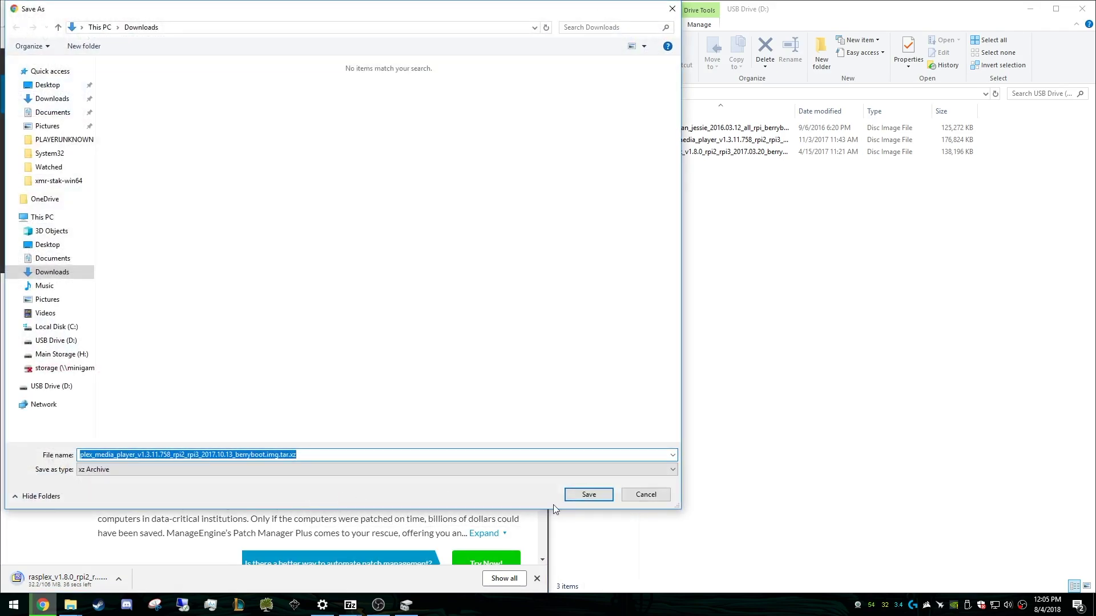
left_click(567, 493)
left_click(143, 13)
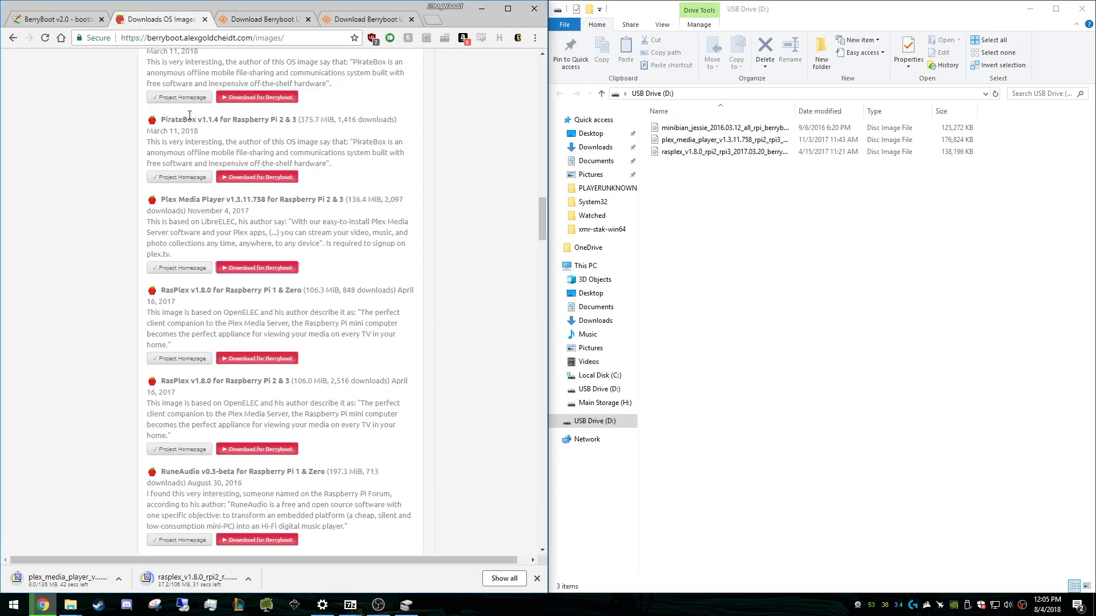
scroll(330, 347, "down", 3)
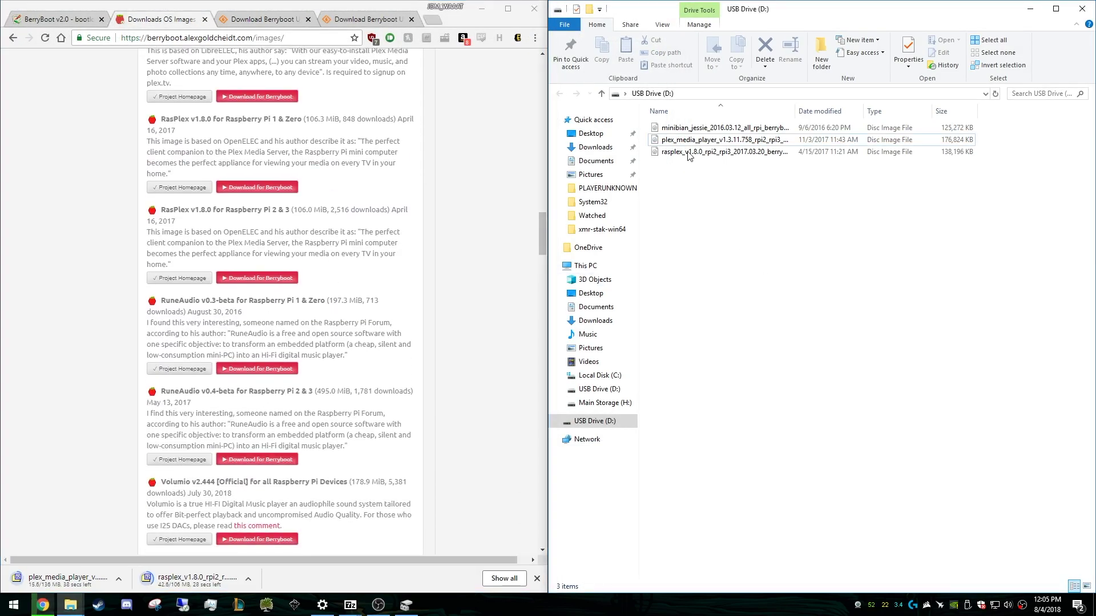
Open USB Drive (D:) in File Explorer and widen the Name column to show full file names
left_click(599, 94)
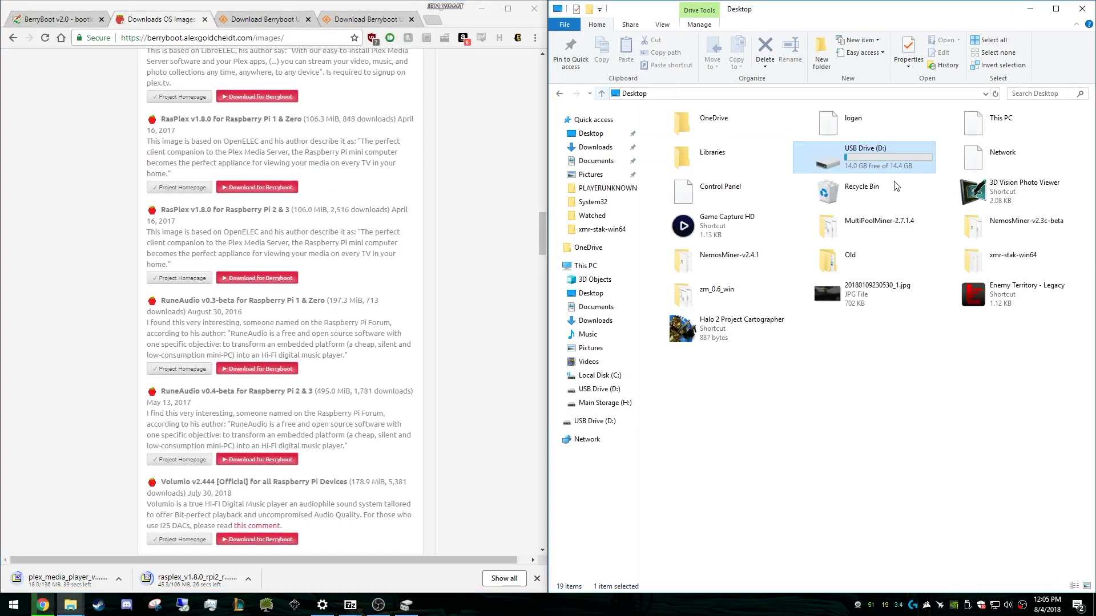
double_click(850, 157)
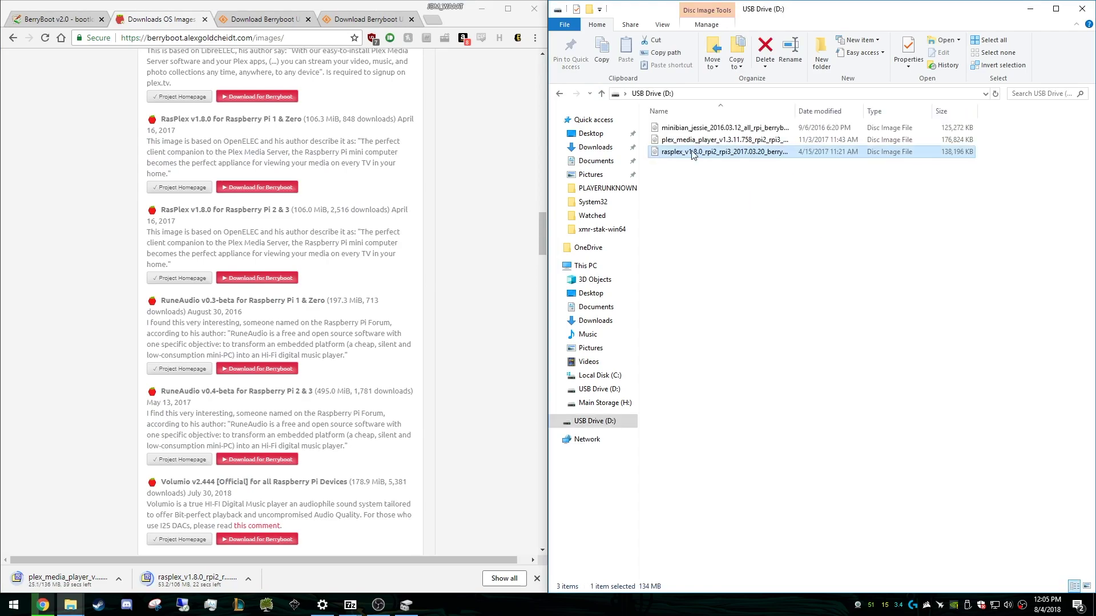
left_click(610, 267)
right_click(881, 258)
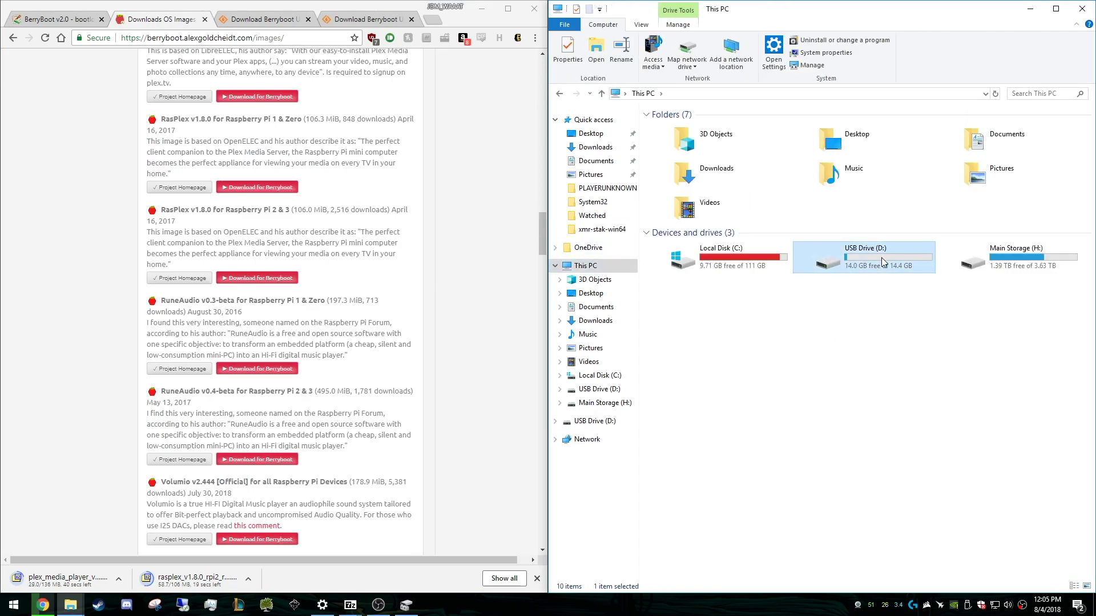
left_click(816, 399)
double_click(882, 267)
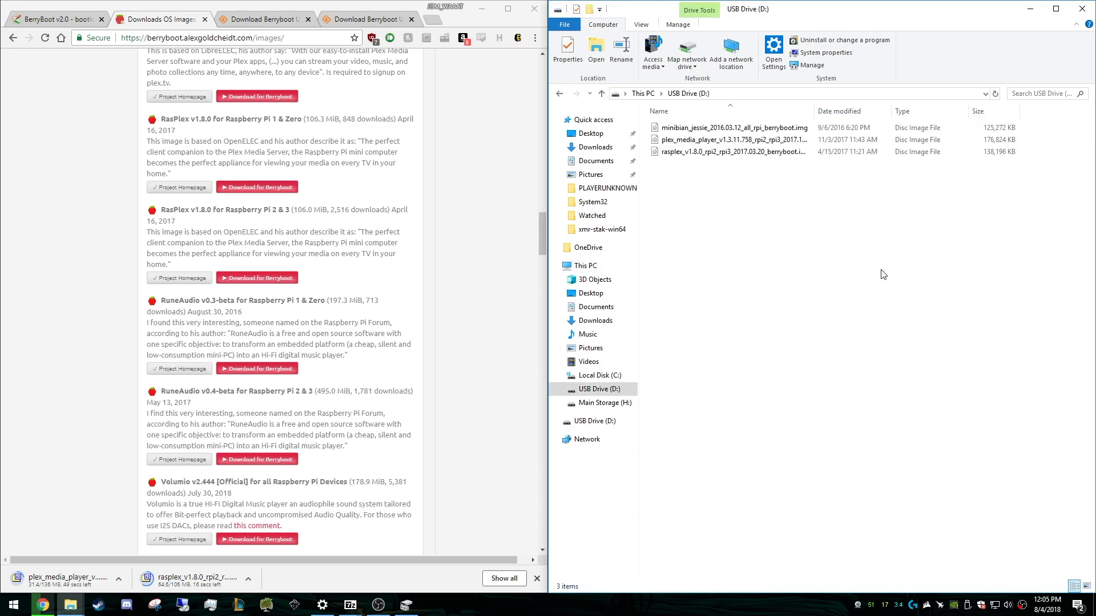
left_click_drag(791, 314, 707, 242)
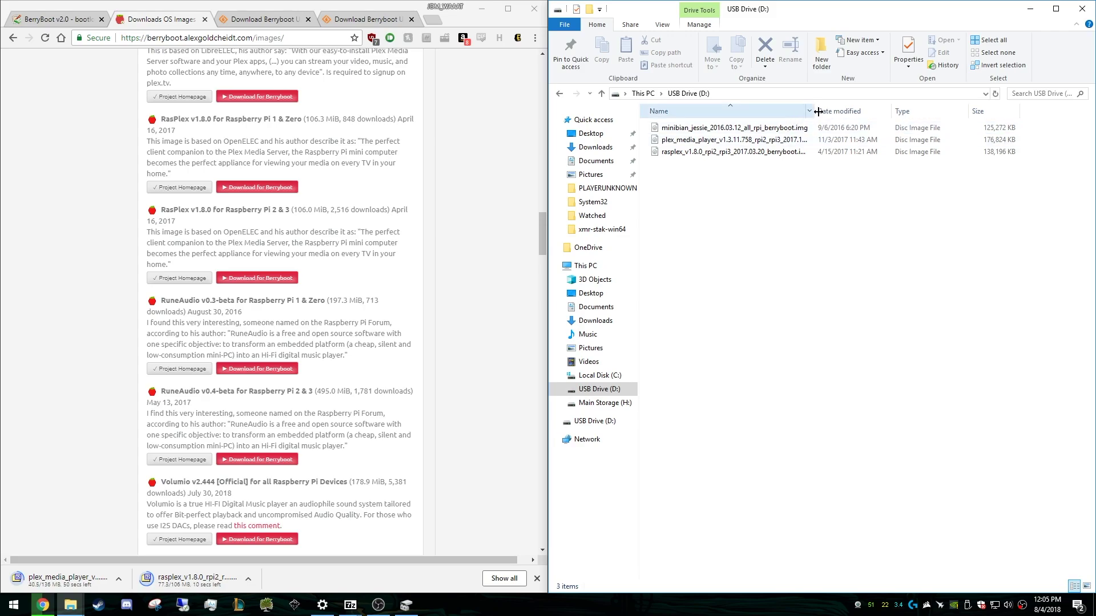
left_click_drag(817, 112, 860, 112)
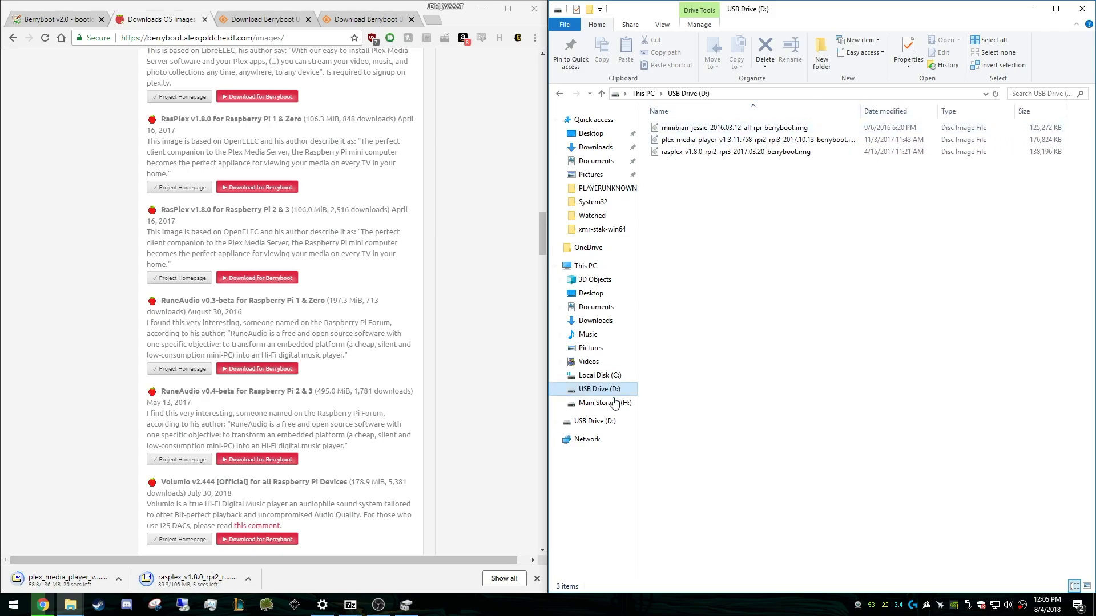
Delete all three old .img disc image files from USB Drive (D:)
left_click_drag(747, 223, 711, 119)
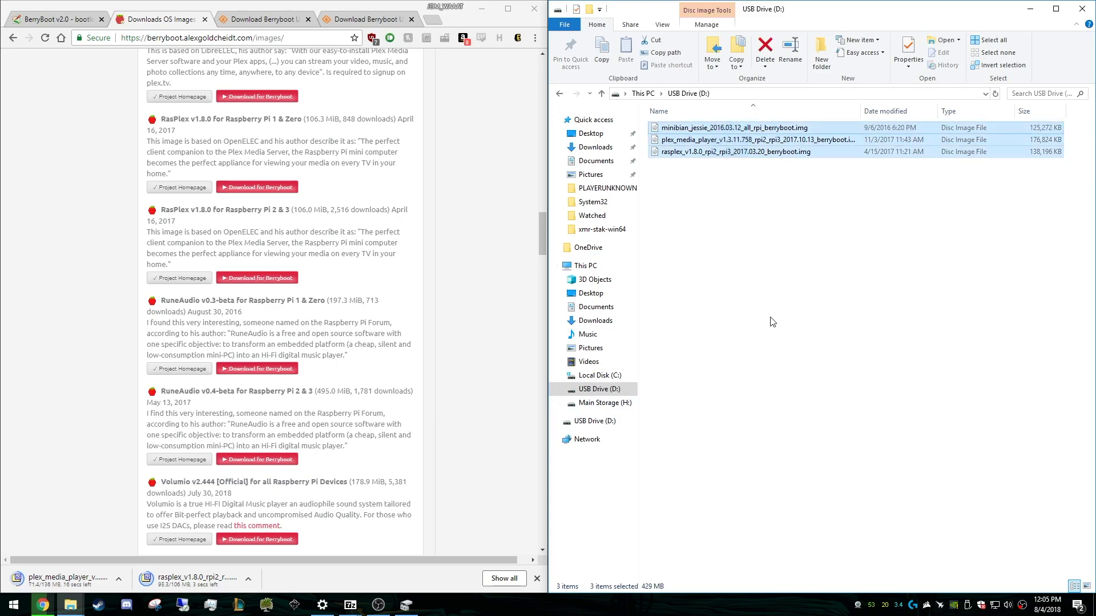
left_click(727, 194)
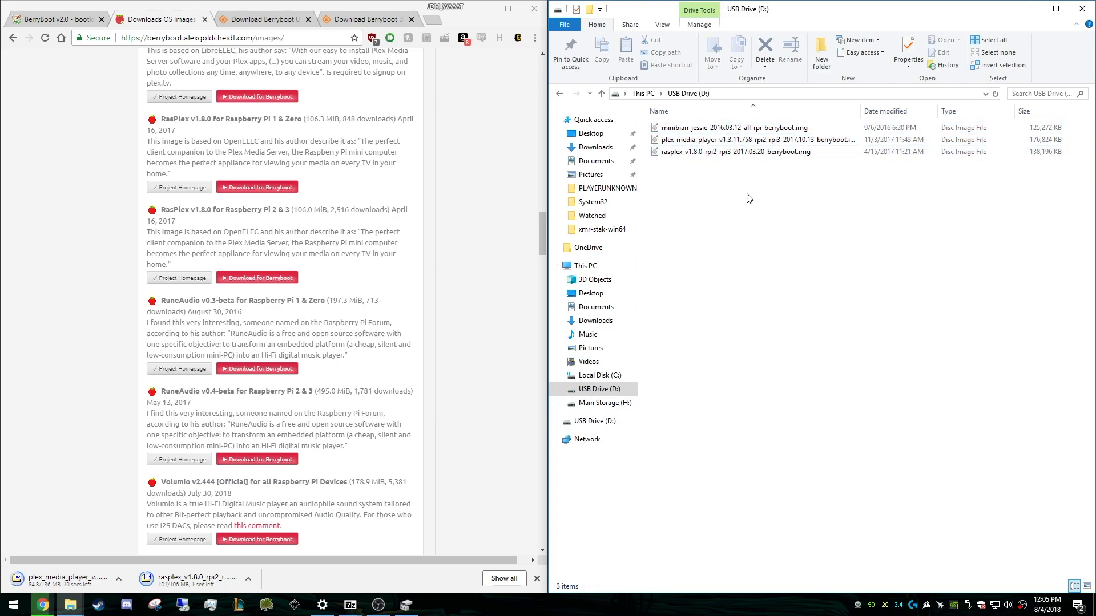
left_click_drag(739, 109, 714, 188)
right_click(709, 146)
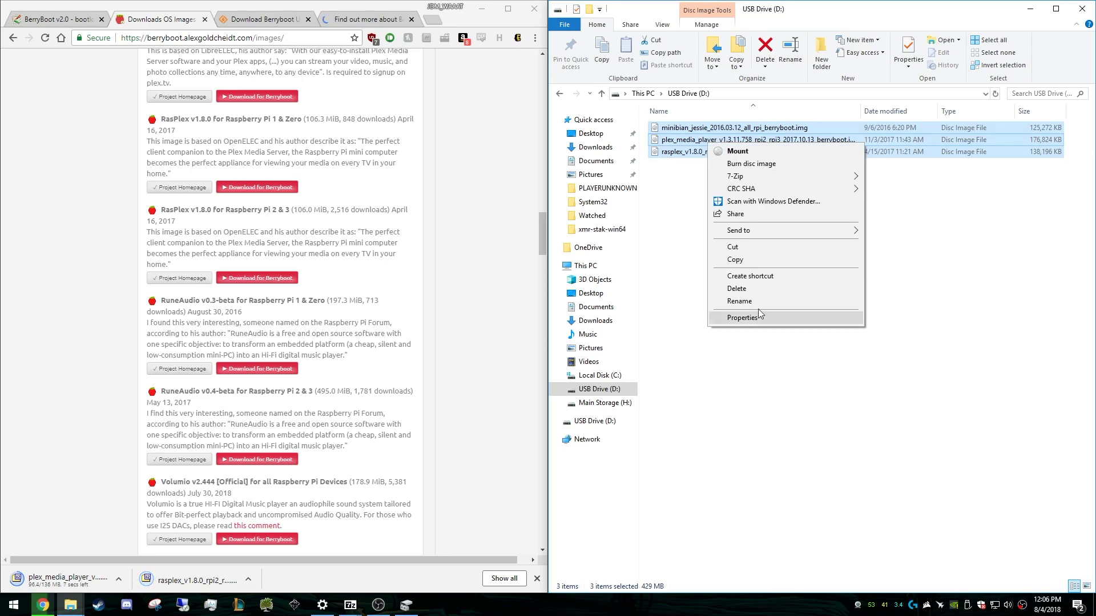
left_click(753, 288)
left_click(598, 311)
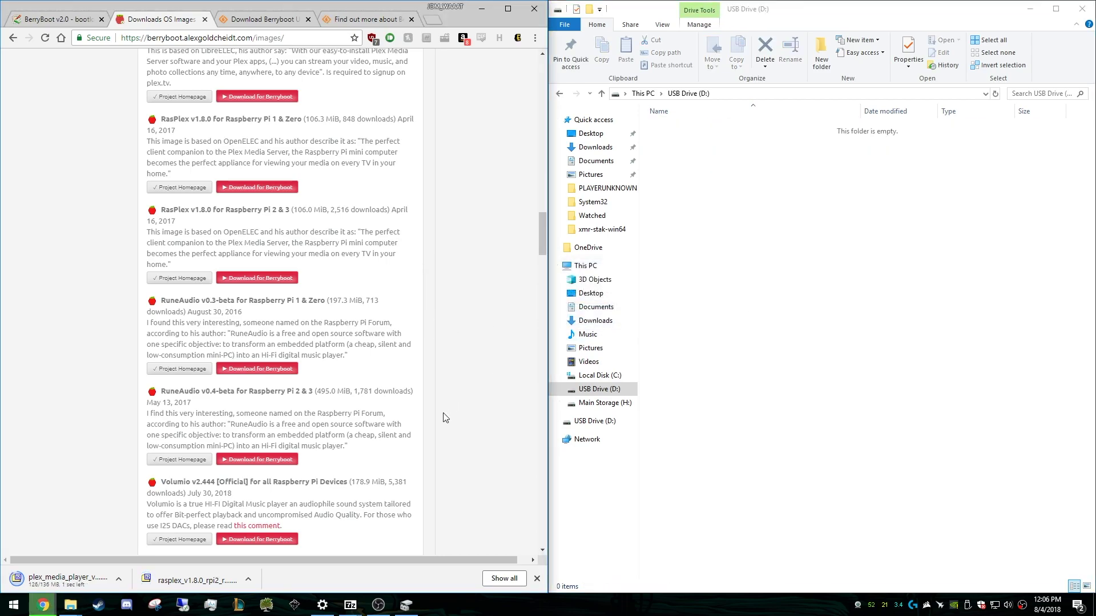
Expand the LEARNING category of OS images on the BerryServer Downloads page
scroll(451, 428, "up", 8)
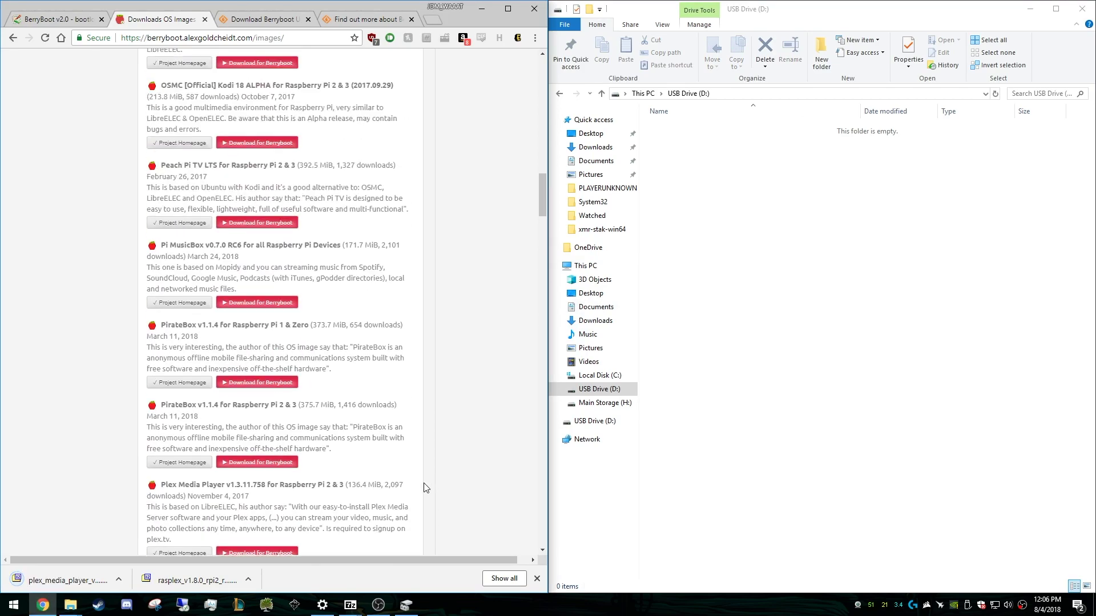
scroll(200, 487, "up", 5)
scroll(200, 487, "up", 4)
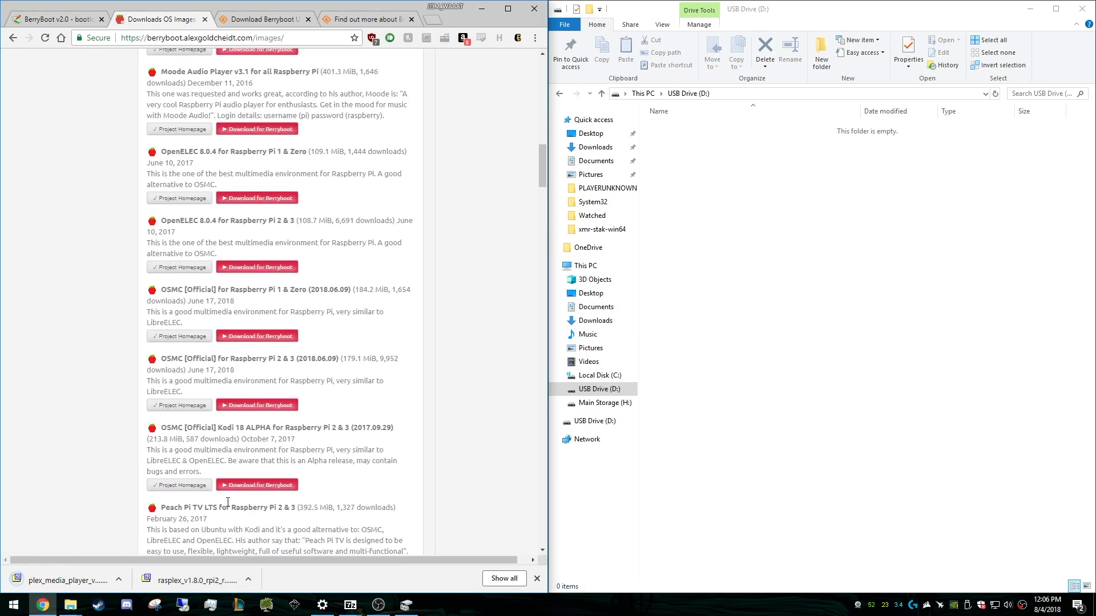
scroll(224, 498, "up", 5)
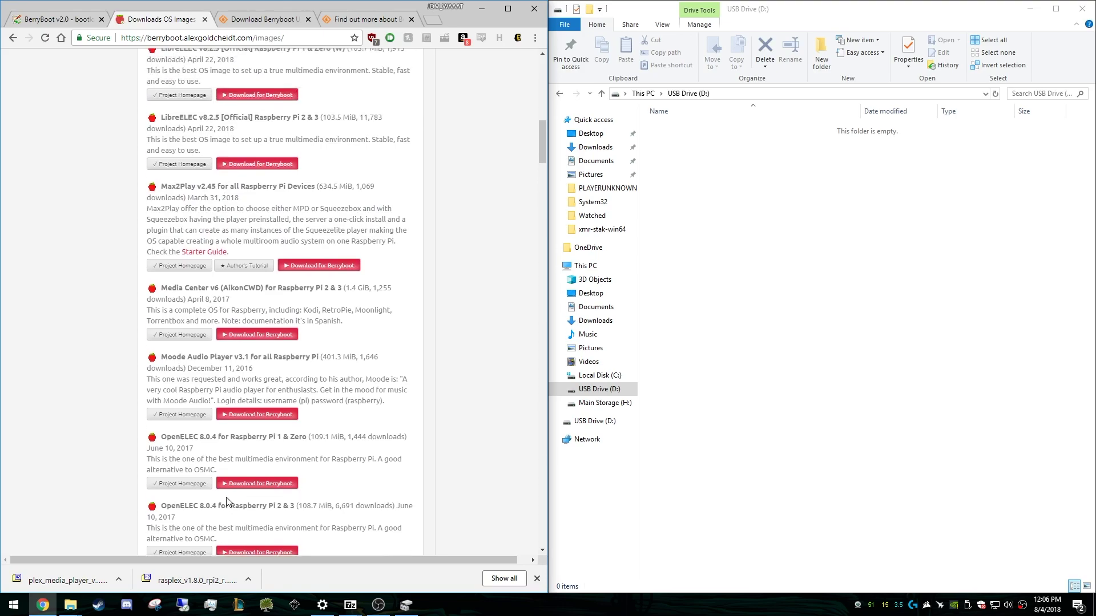
scroll(198, 297, "up", 7)
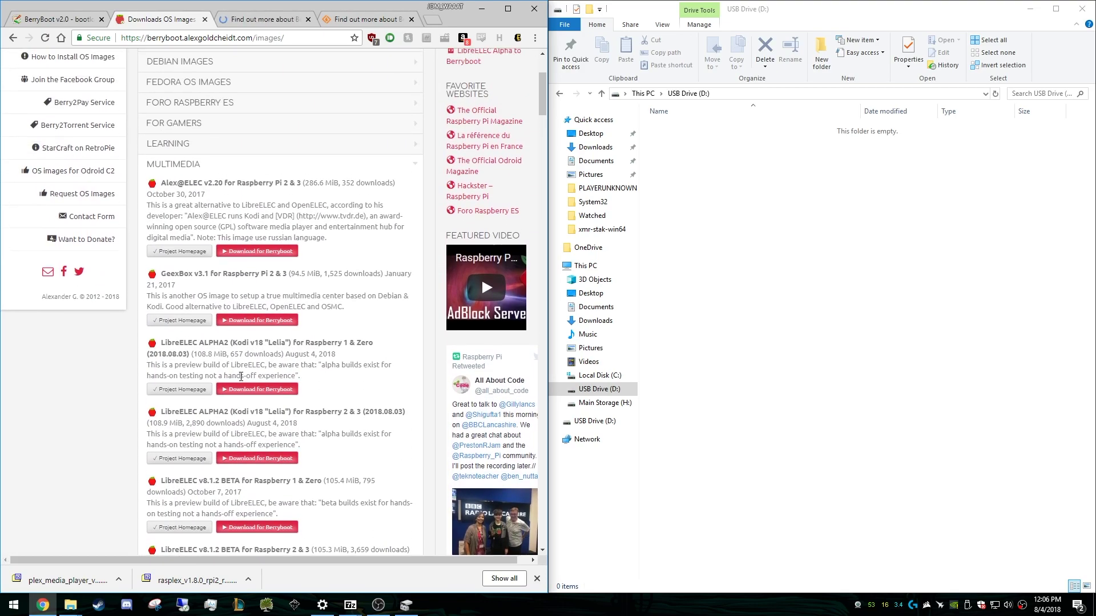
left_click(182, 146)
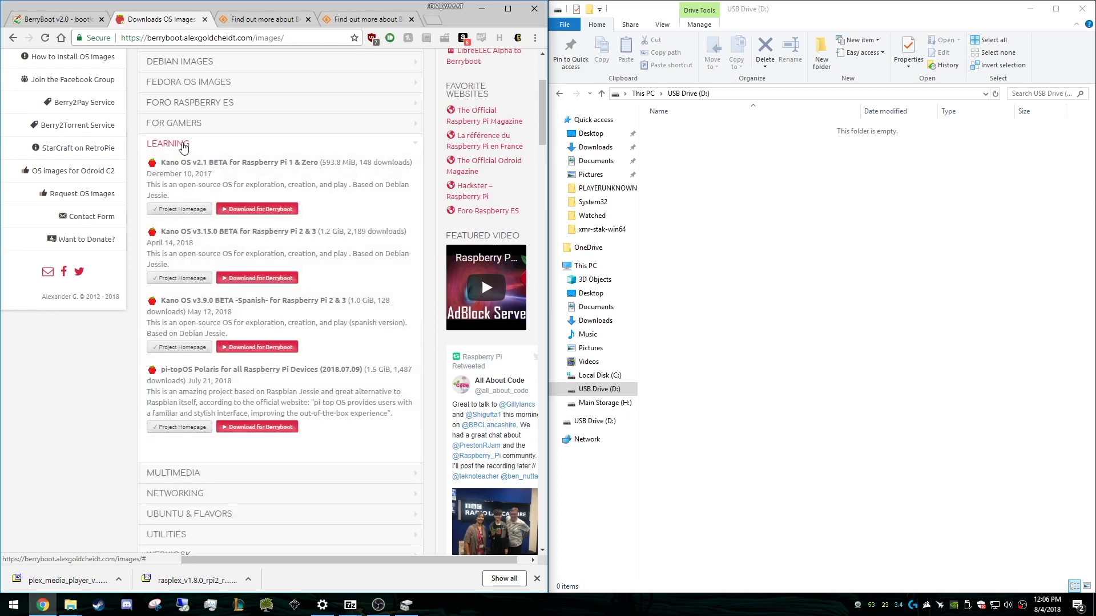
left_click(183, 146)
scroll(245, 274, "up", 3)
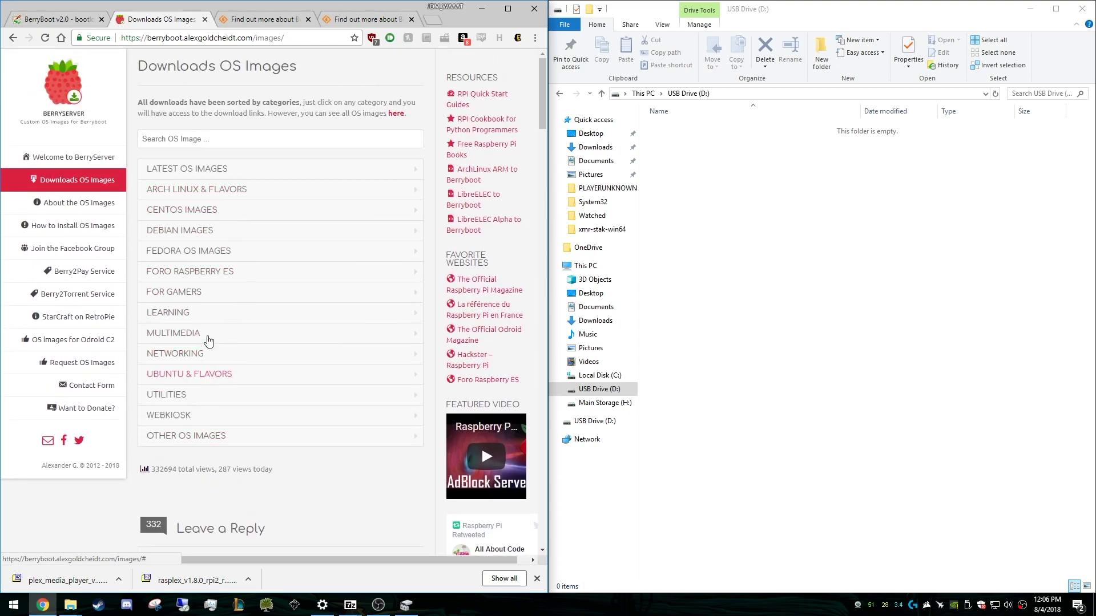
left_click(197, 313)
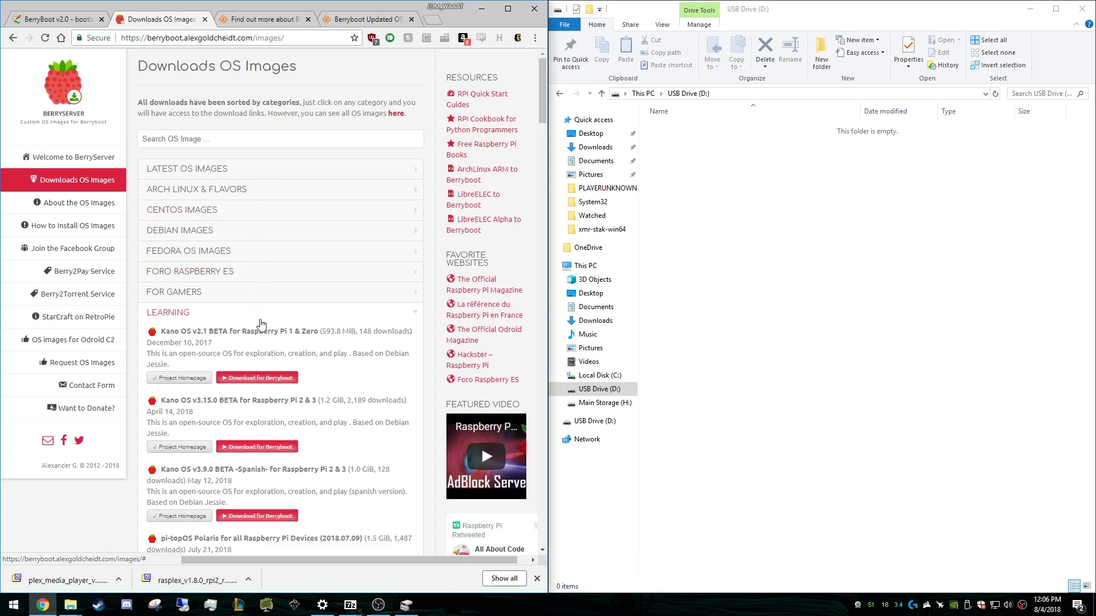
Expand the NETWORKING category, then open the finished RasPlex download in 7-Zip
scroll(256, 319, "down", 7)
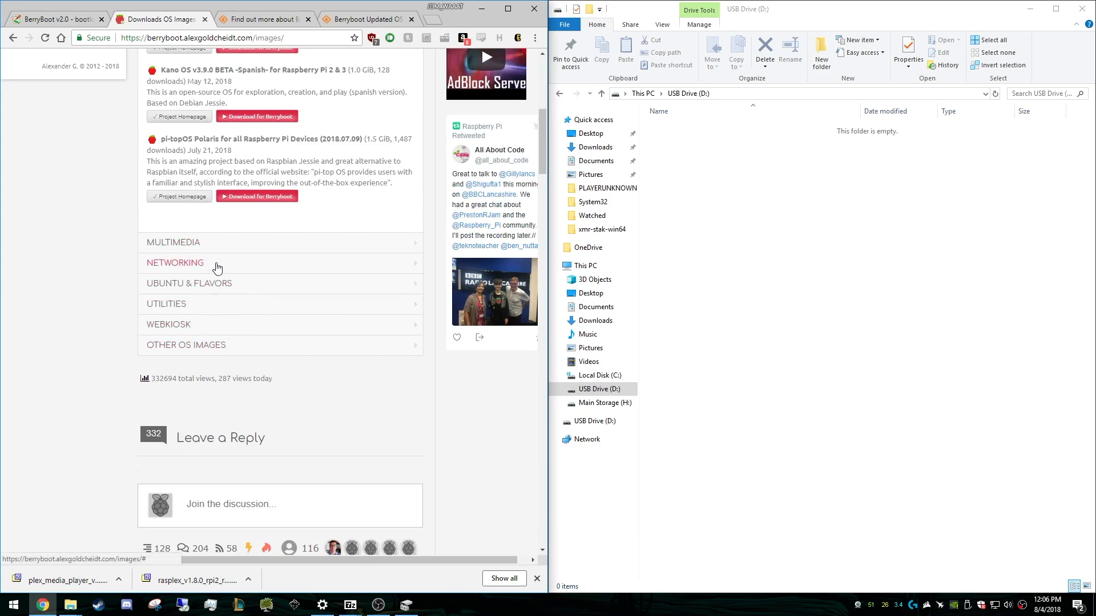
left_click(216, 264)
scroll(325, 359, "down", 7)
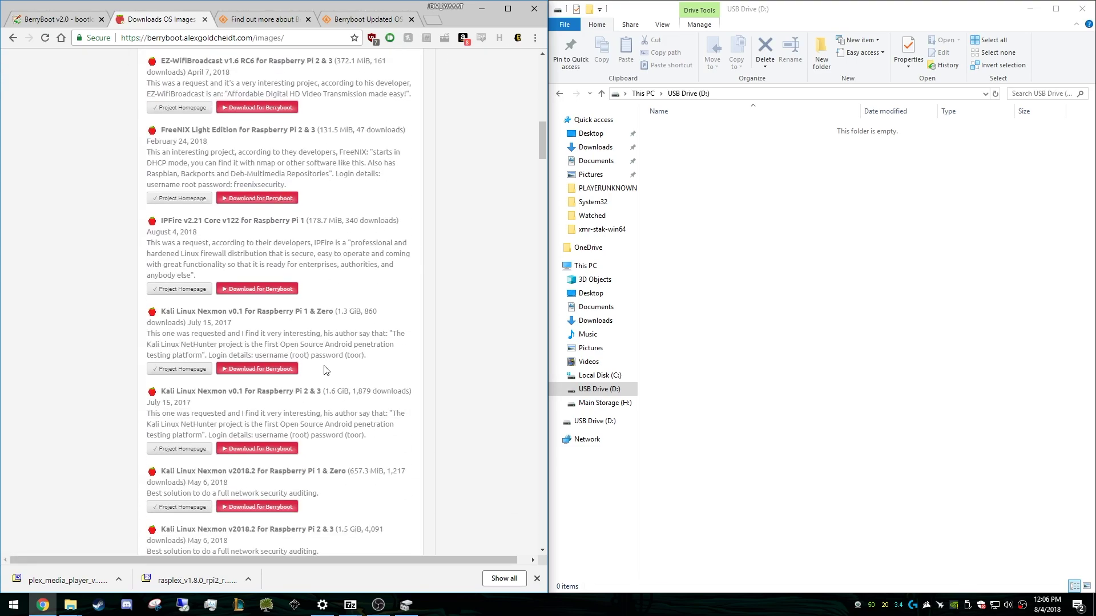
scroll(325, 366, "down", 4)
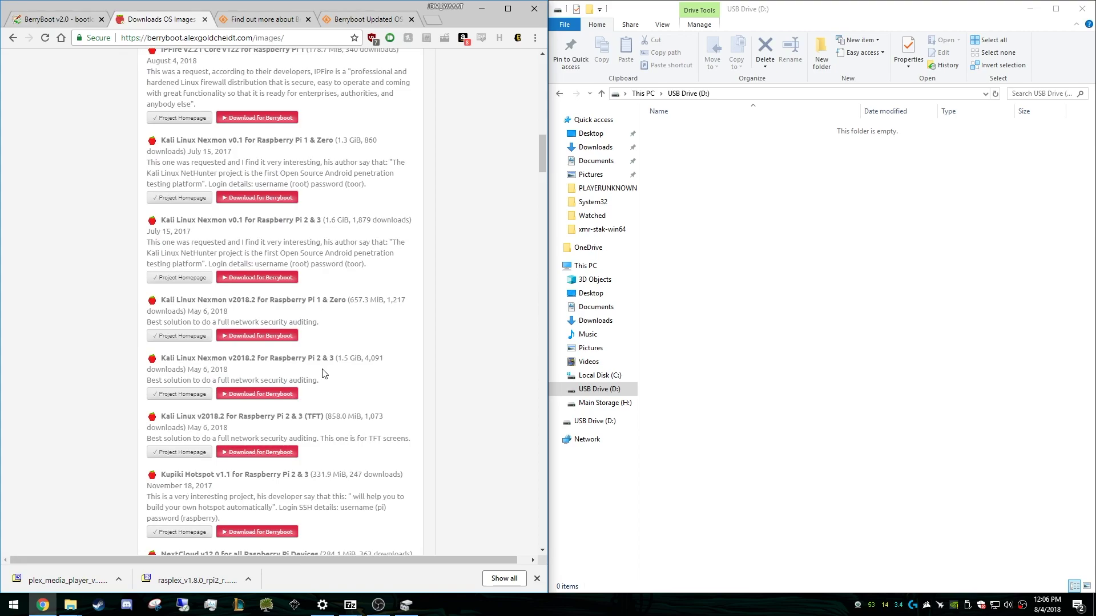
scroll(324, 382, "down", 10)
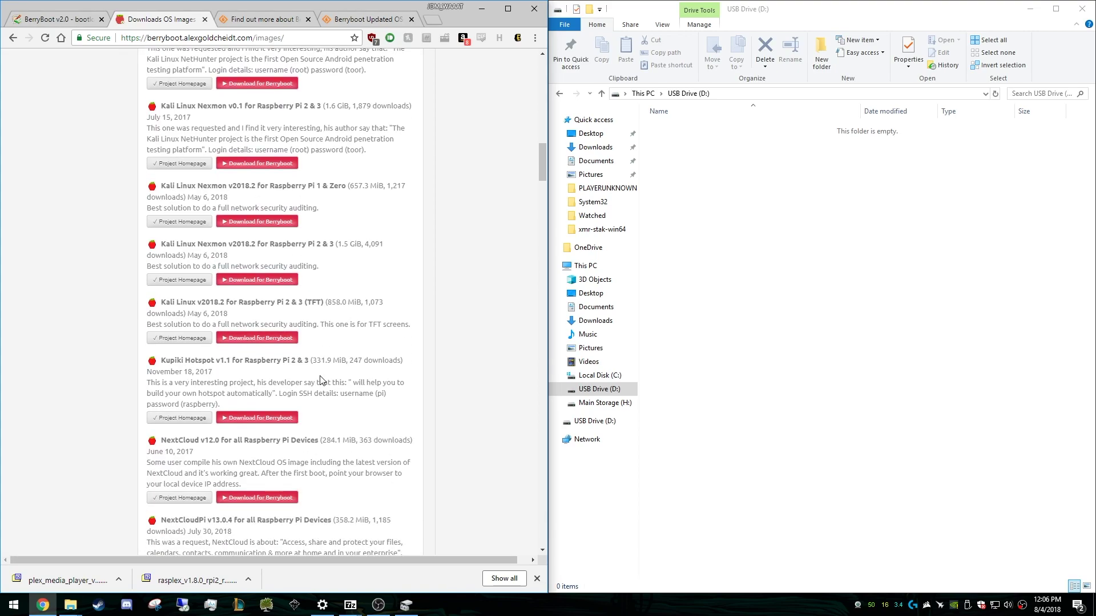
scroll(325, 395, "down", 4)
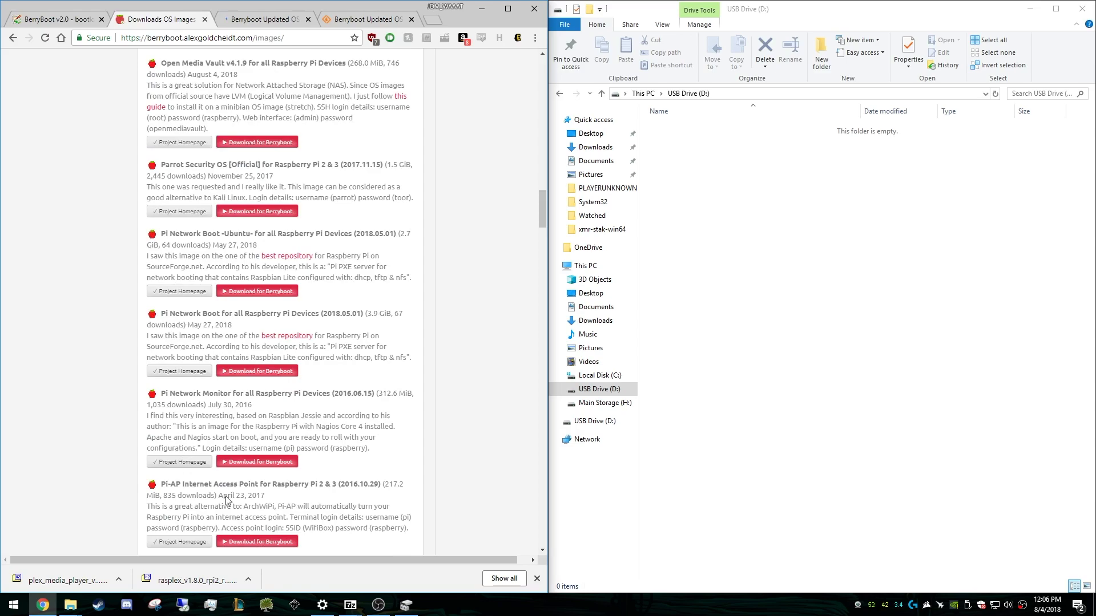
left_click(200, 582)
Widen 7-Zip's Name column and open the .img.tar inside the RasPlex archive
left_click(80, 274)
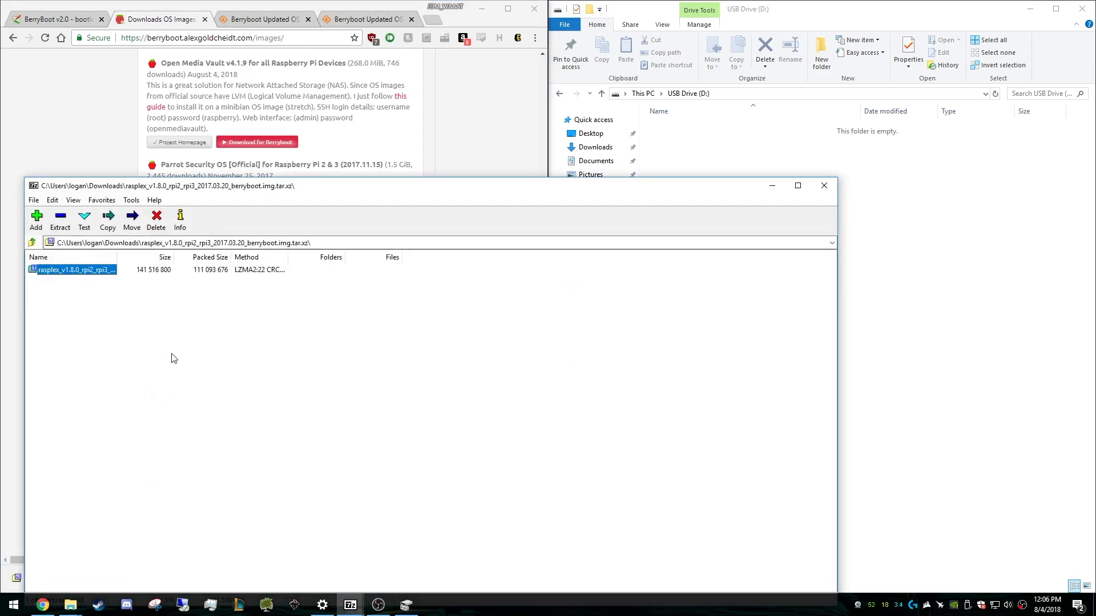
left_click(172, 354)
left_click_drag(114, 258, 278, 271)
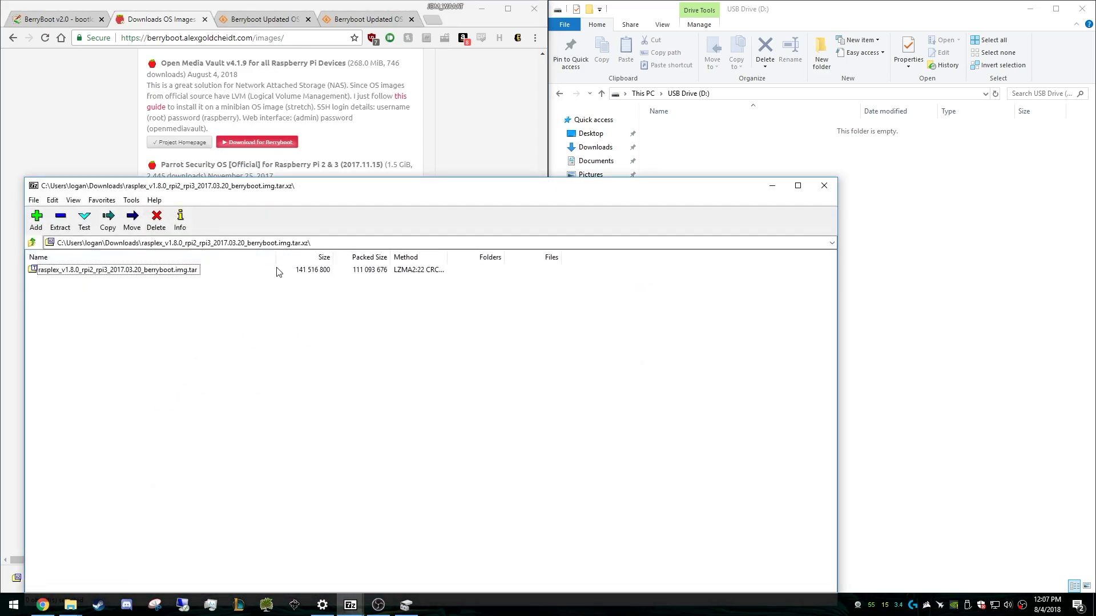
left_click(125, 274)
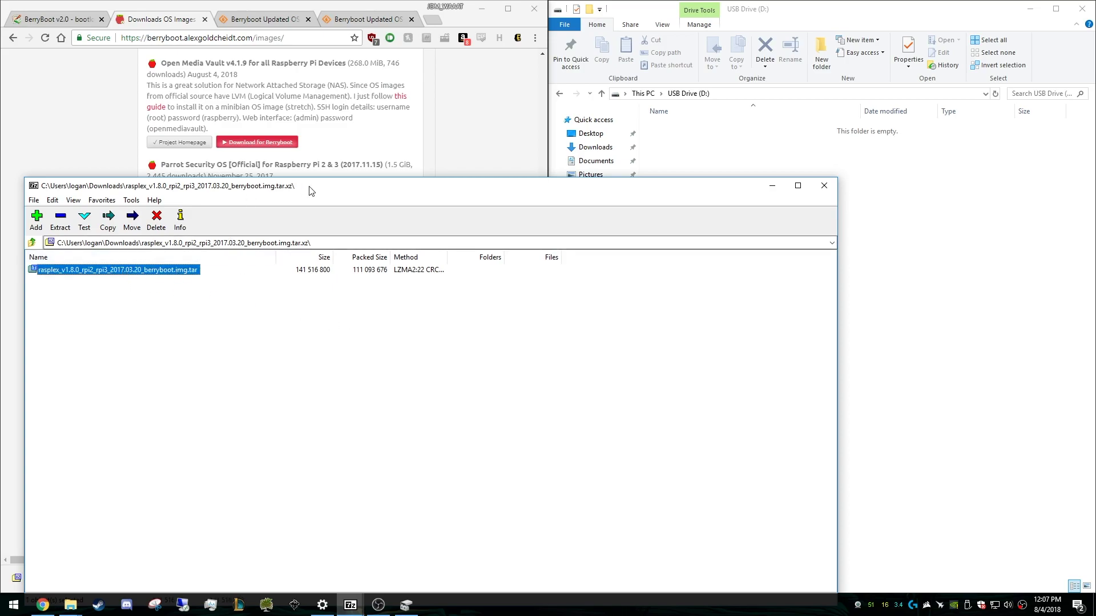
left_click_drag(311, 190, 289, 160)
double_click(130, 239)
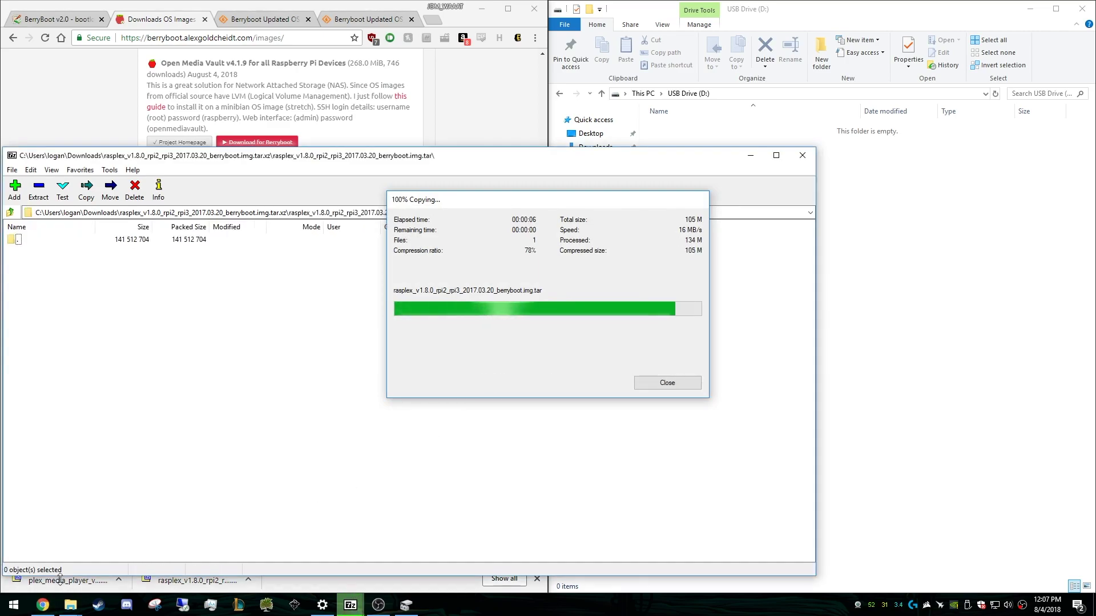
Drag the RasPlex image onto USB Drive (D:), then open the Plex Media Player archive
left_click(11, 241)
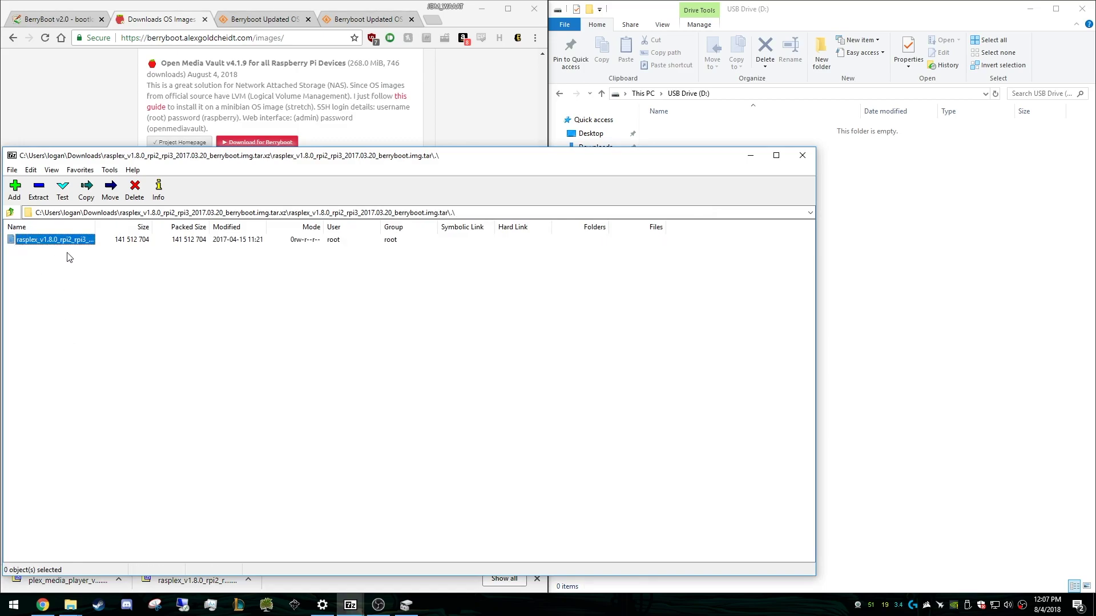
left_click(117, 329)
left_click(55, 243)
left_click_drag(98, 227, 295, 226)
left_click(278, 360)
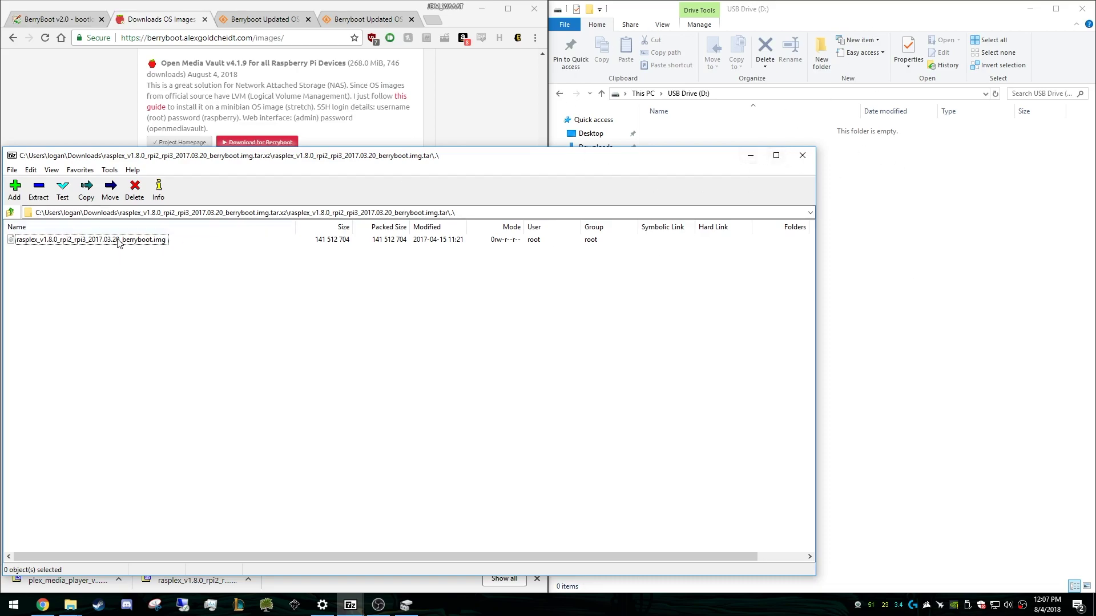
left_click_drag(118, 242, 980, 310)
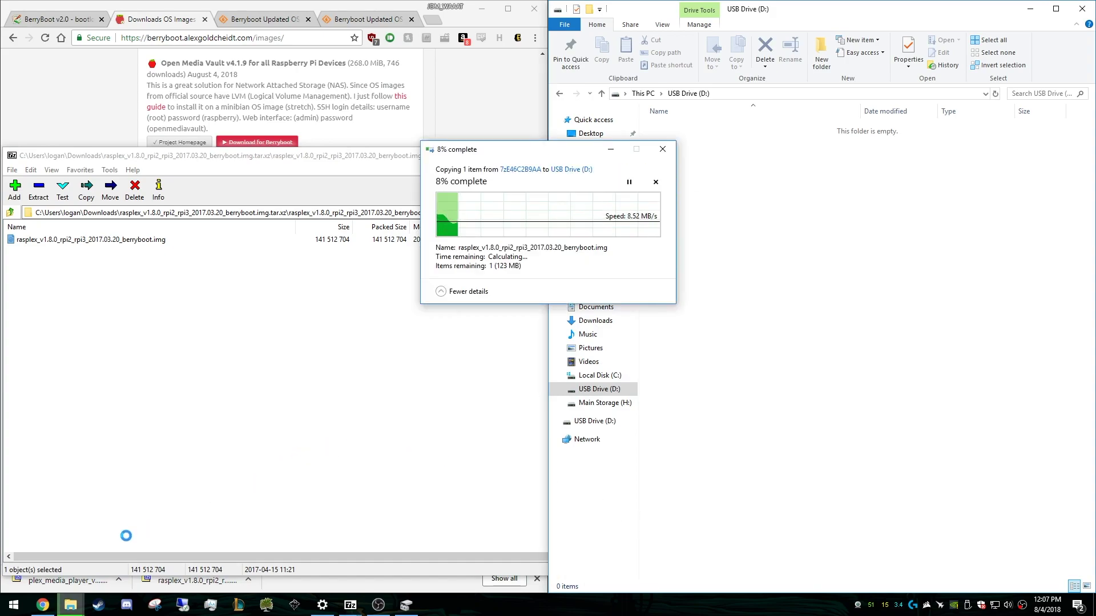
left_click(67, 586)
Extract the Plex Media Player .tar and drag its image onto the USB drive
left_click(120, 270)
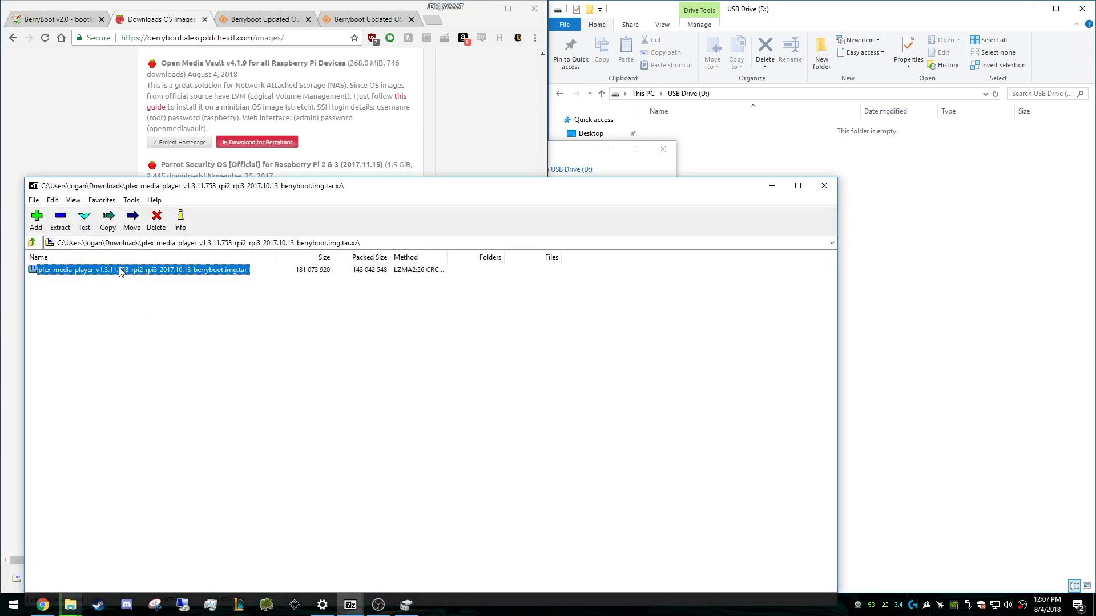
left_click_drag(121, 270, 637, 209)
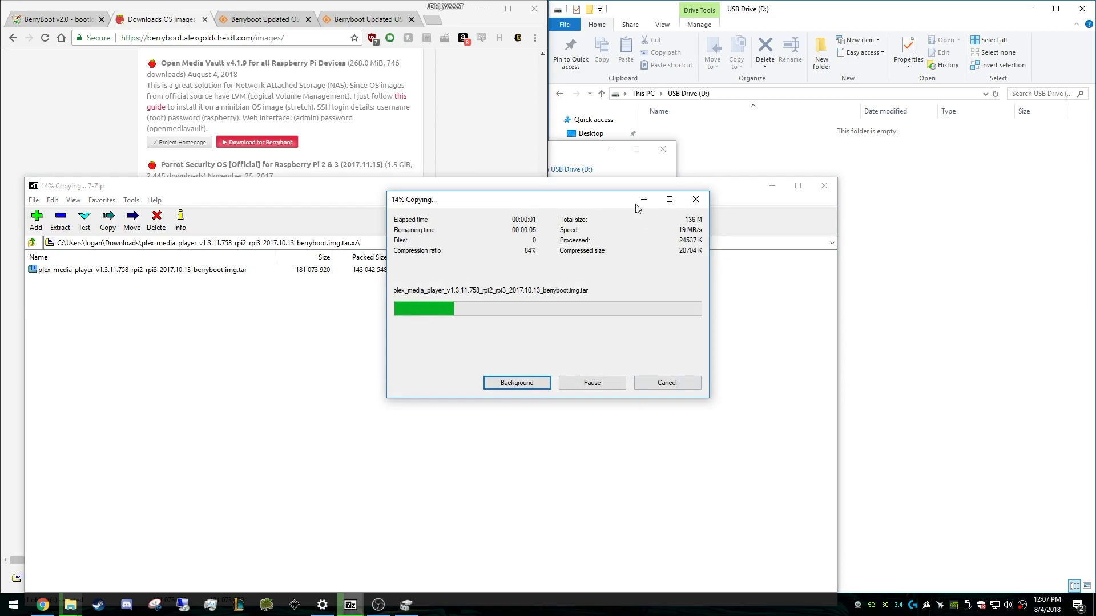
left_click_drag(593, 149, 921, 64)
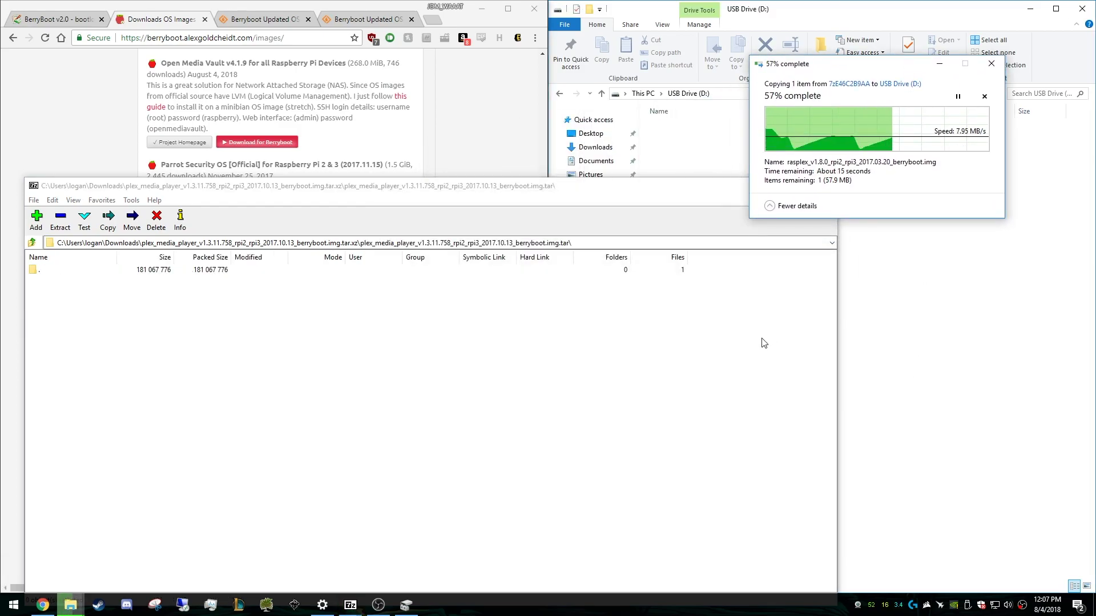
double_click(35, 270)
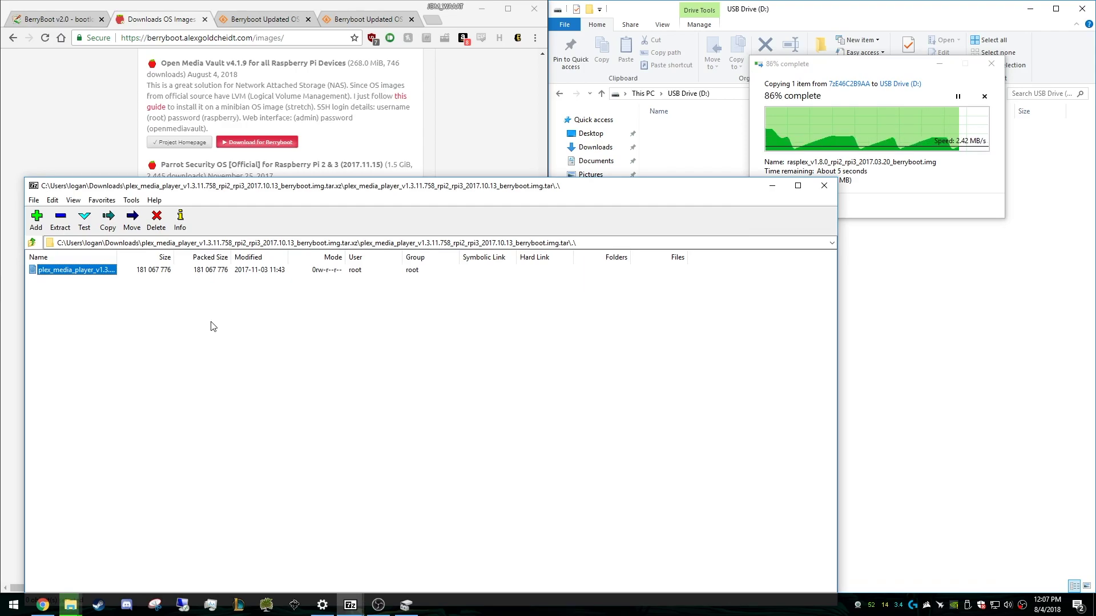
left_click_drag(77, 270, 714, 143)
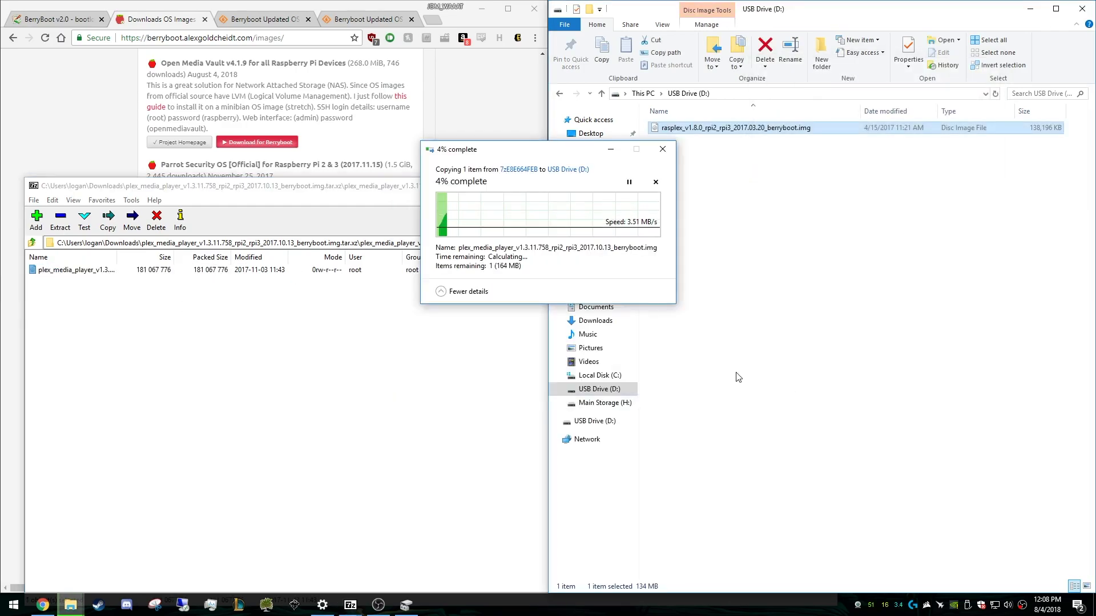
Browse the OS images page, briefly expanding UBUNTU & FLAVORS, then return to the USB drive's files
left_click(97, 171)
scroll(221, 200, "up", 10)
scroll(256, 274, "down", 7)
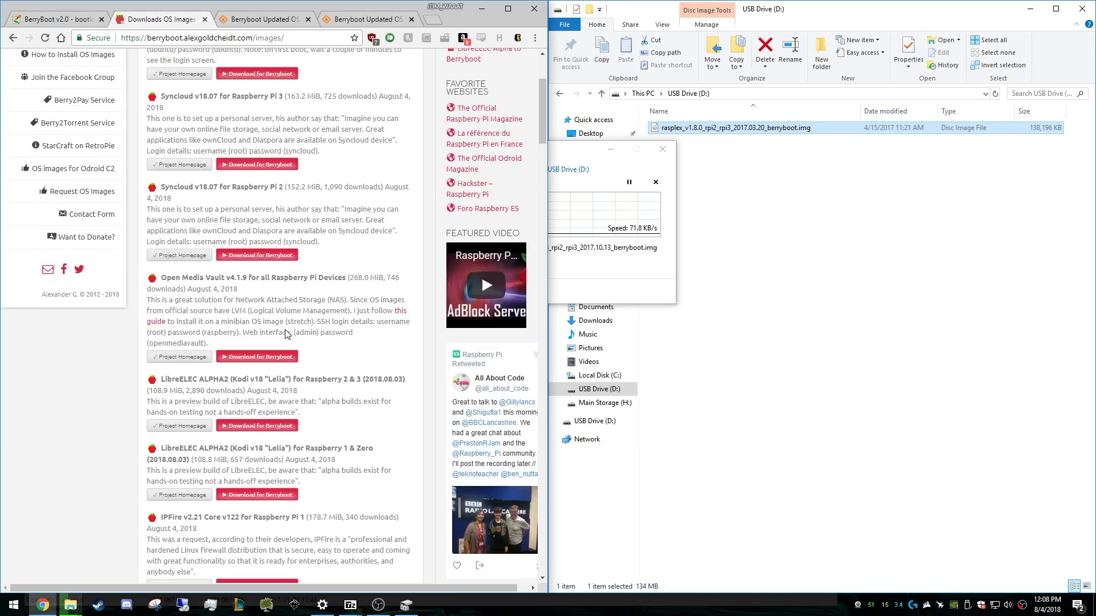
scroll(288, 343, "down", 5)
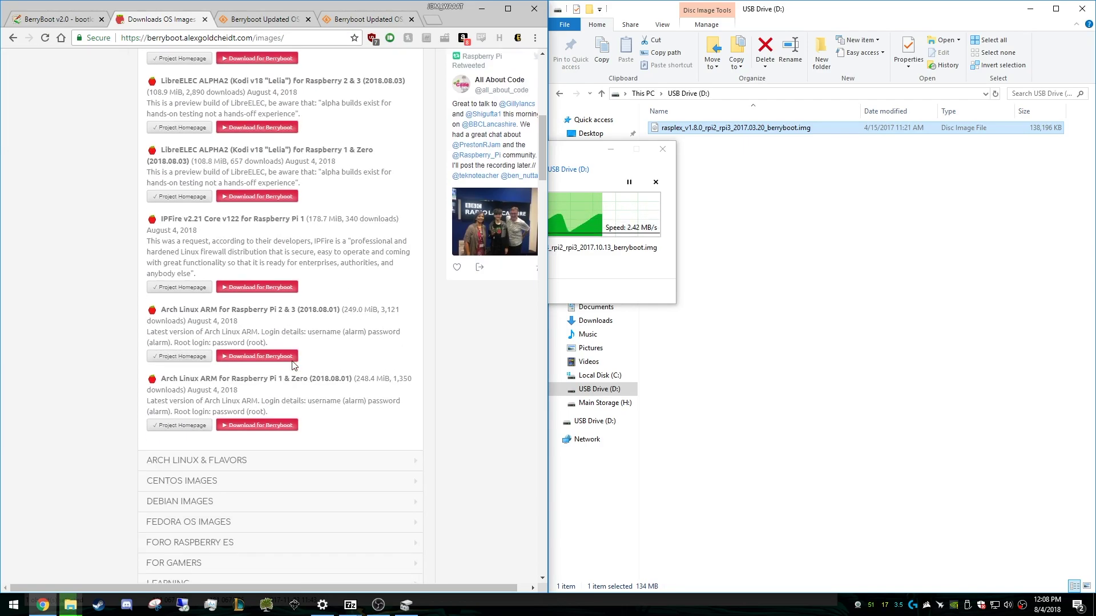
scroll(282, 452, "down", 20)
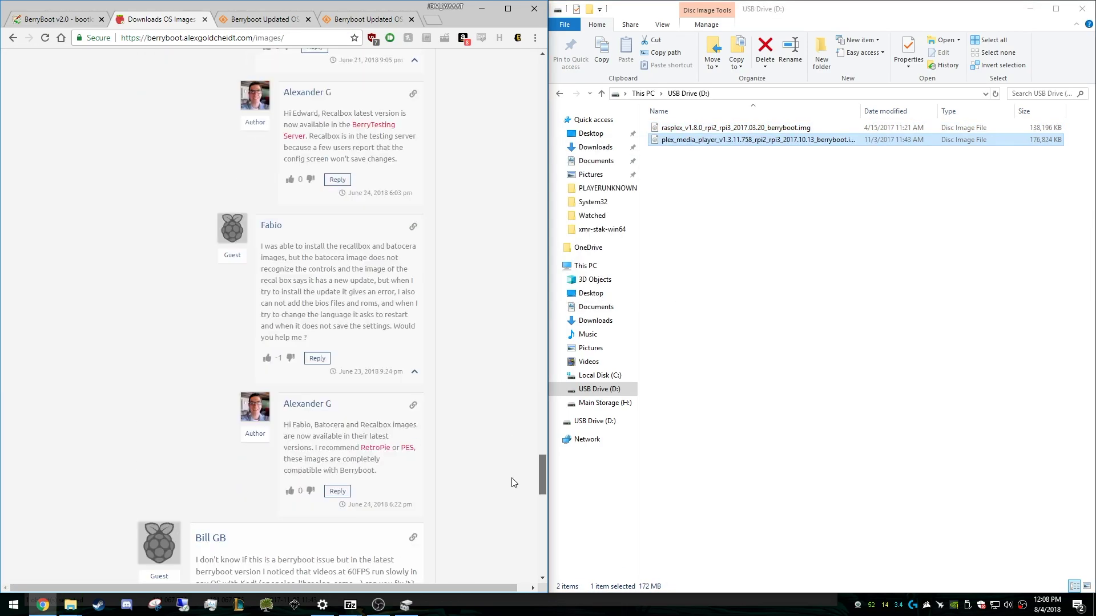
scroll(513, 482, "up", 15)
left_click(183, 455)
scroll(409, 510, "up", 10)
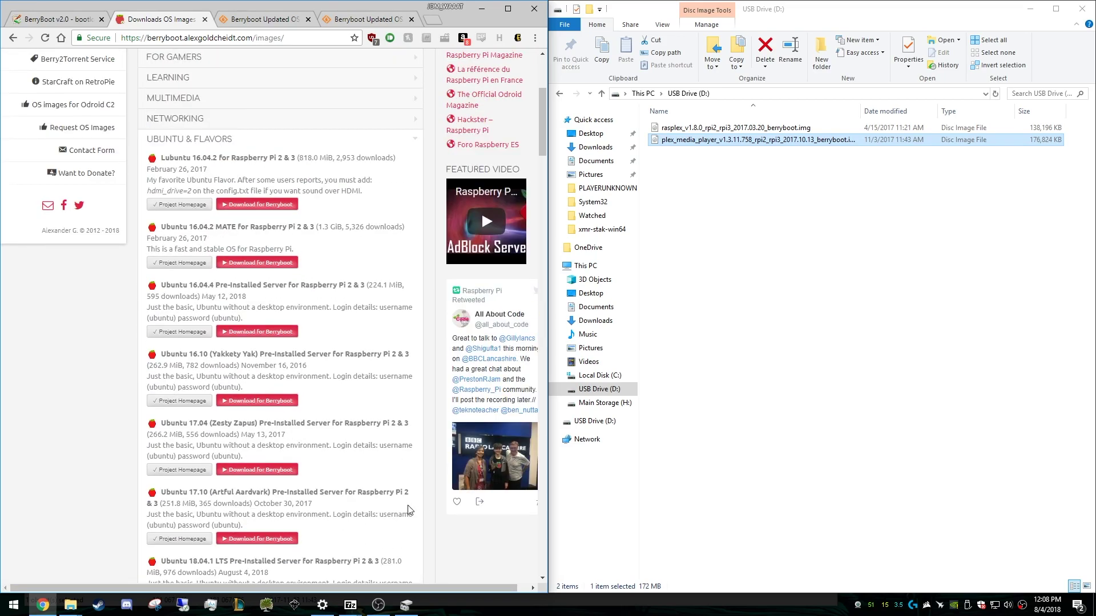
left_click(188, 138)
left_click(799, 245)
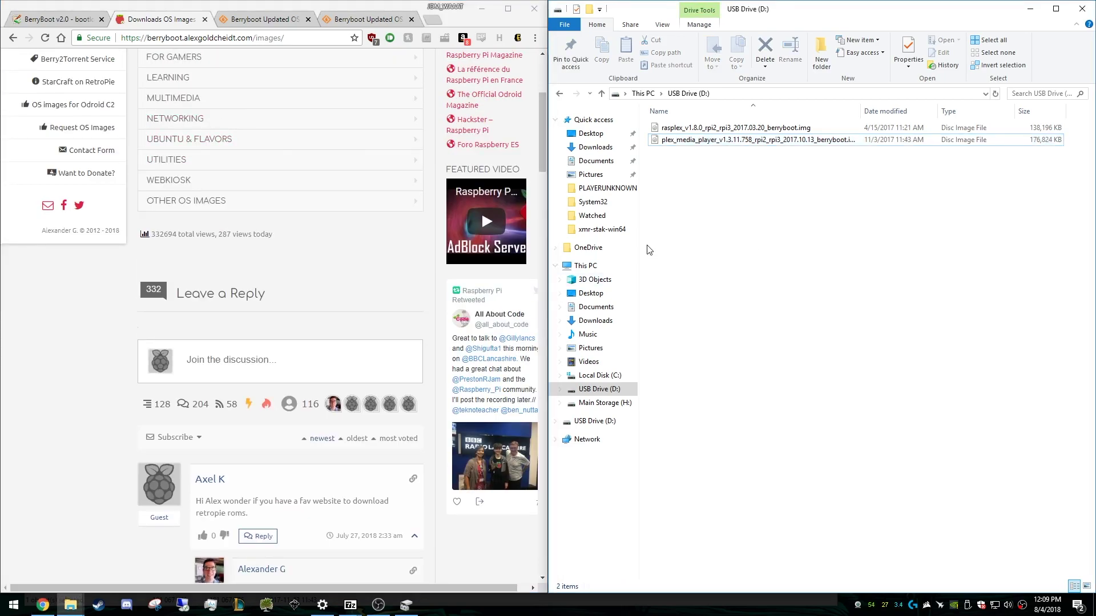
scroll(413, 291, "up", 4)
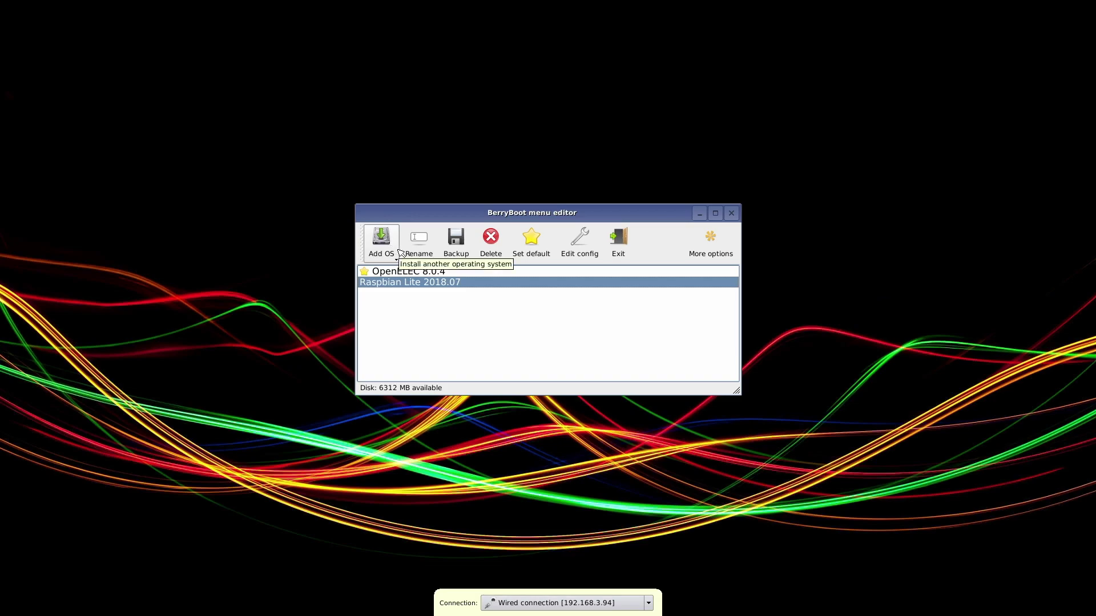
Start adding another operating system from the BerryBoot menu editor
left_click(399, 251)
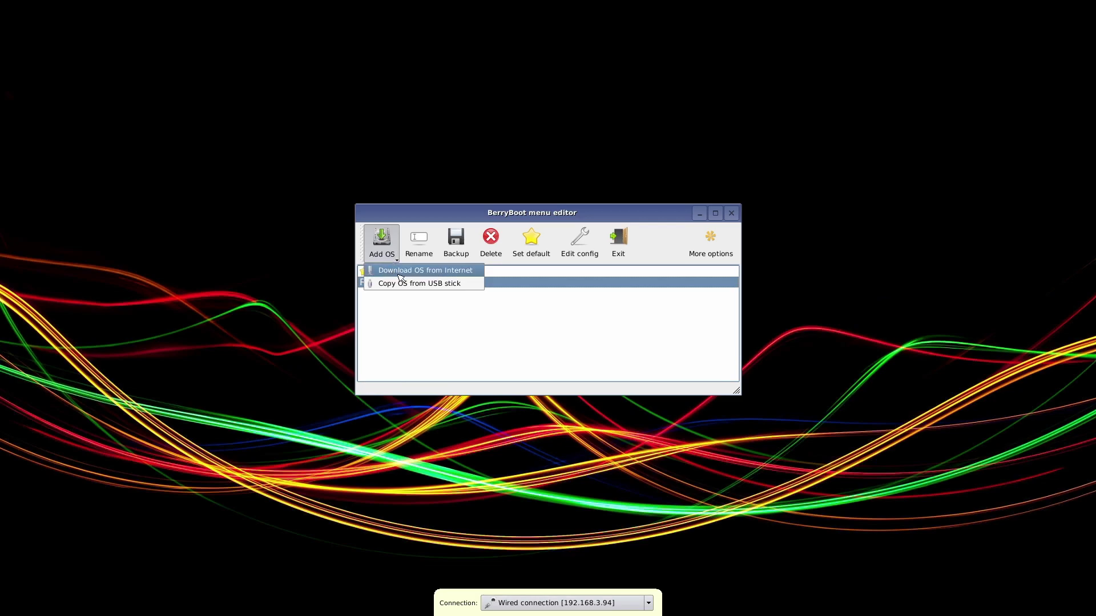
Copy rasplex_v1.8.0_rpi2_rpi3 image from the USB stick into BerryBoot as a third system
left_click(404, 287)
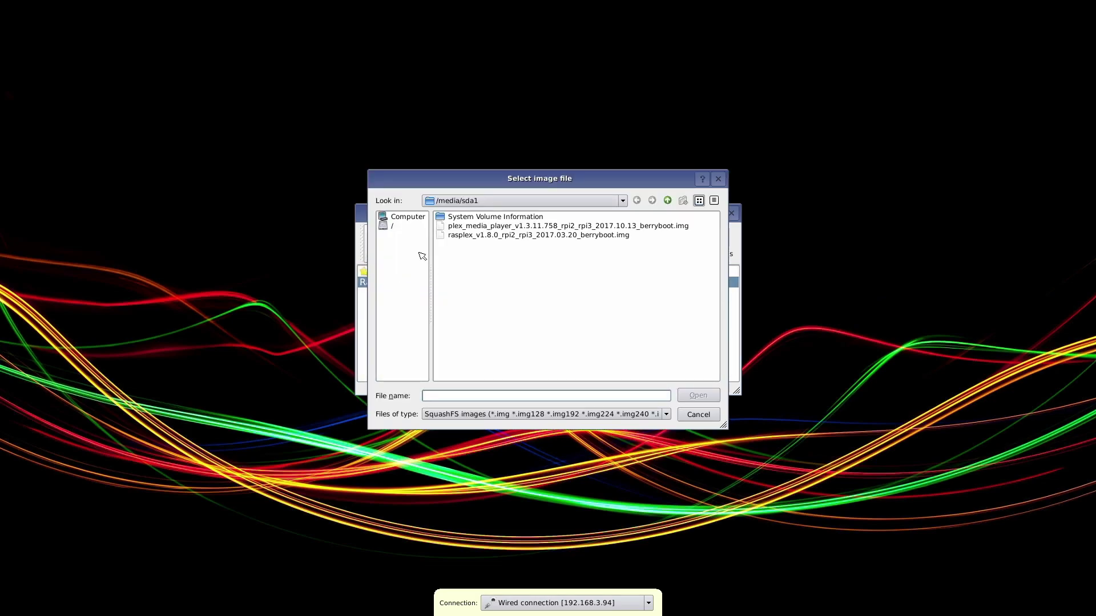
left_click(479, 236)
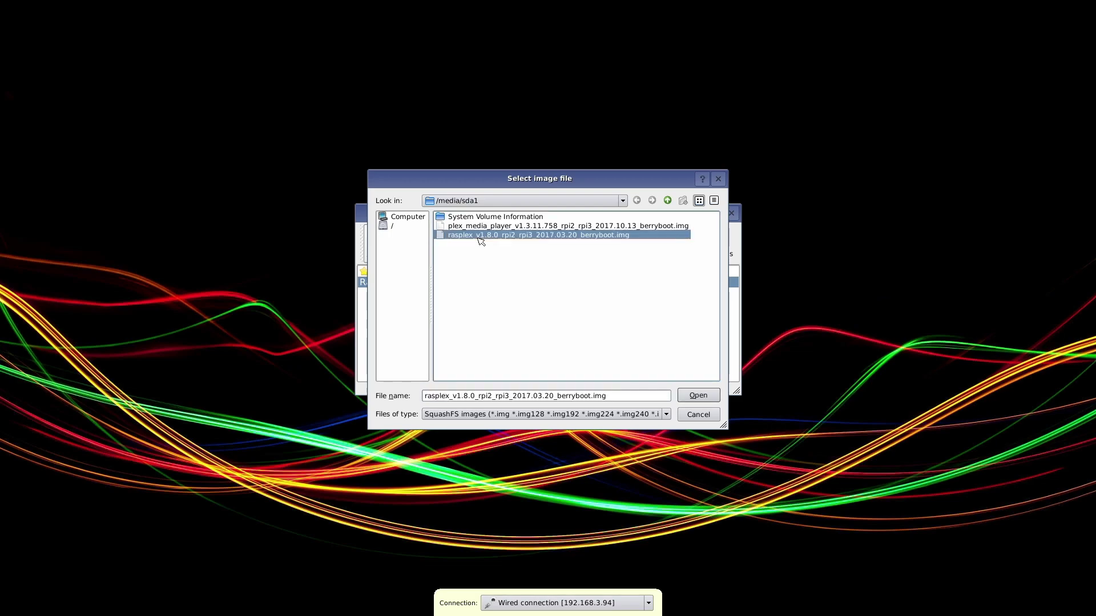
double_click(531, 236)
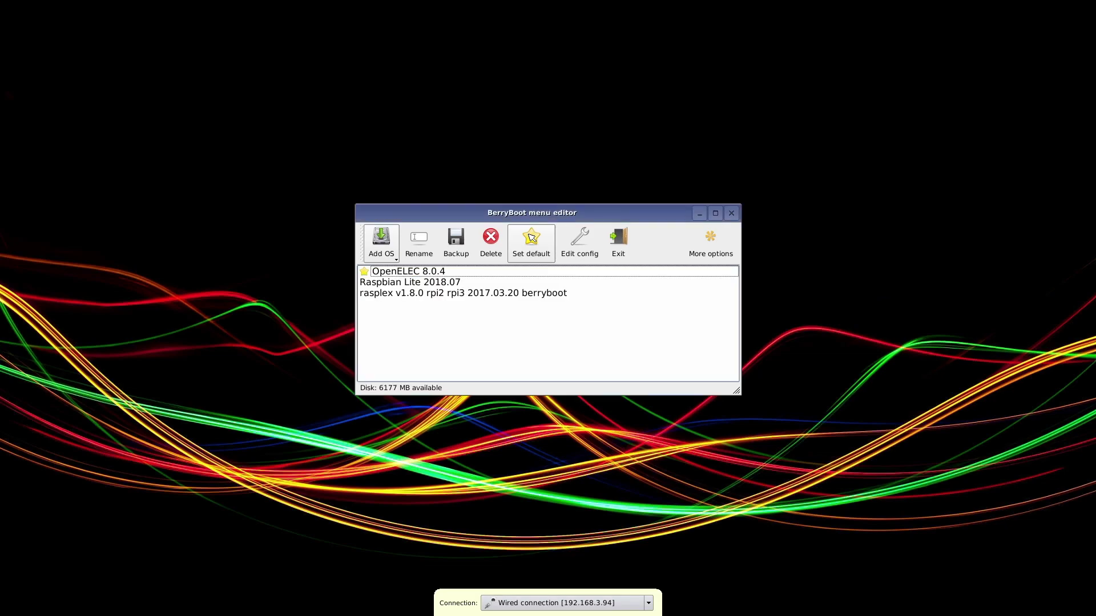
left_click(531, 238)
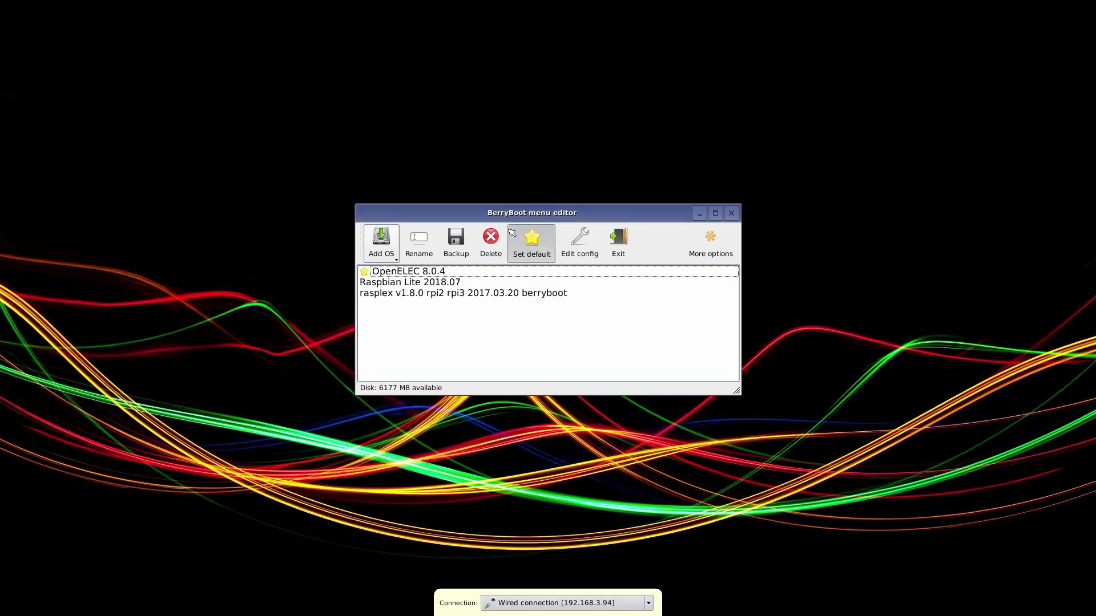
Copy the plex_media_player image from USB stick sda1 into BerryBoot, then exit the menu editor
left_click(387, 256)
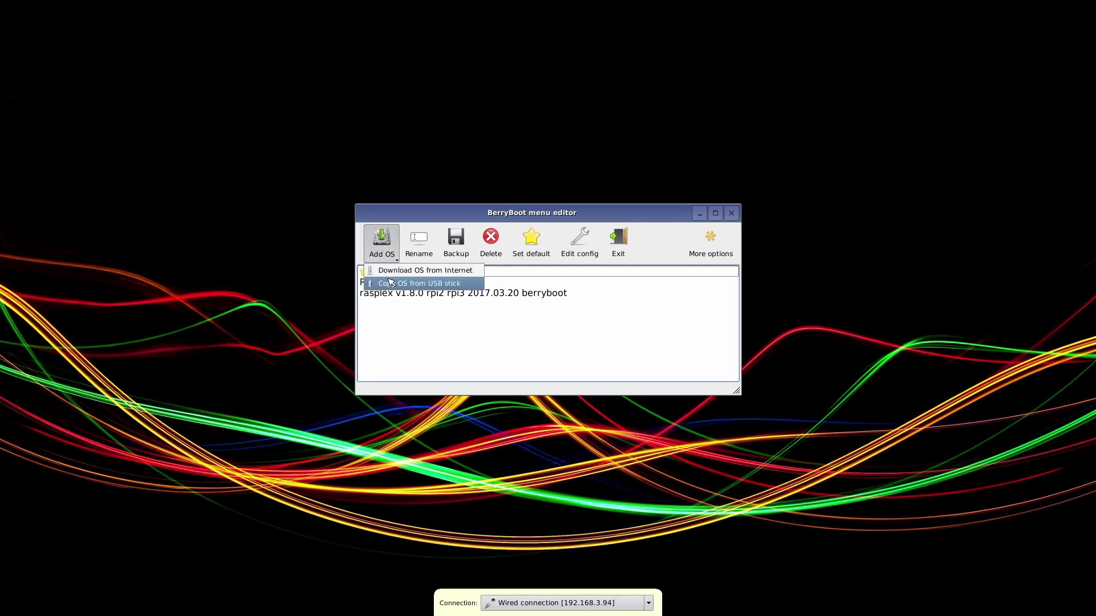
left_click(391, 283)
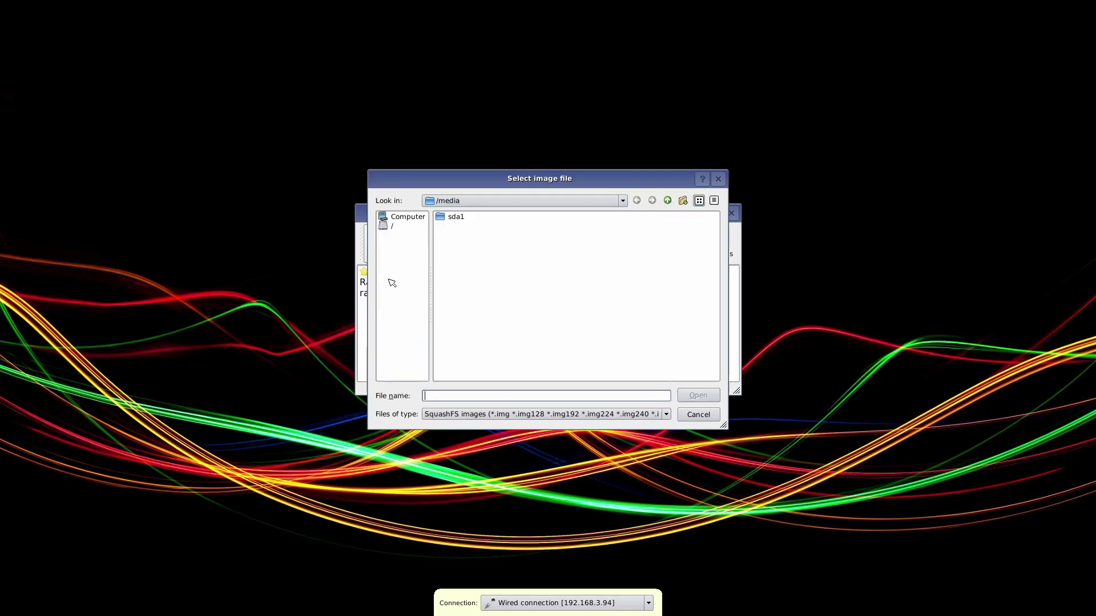
double_click(454, 220)
double_click(464, 228)
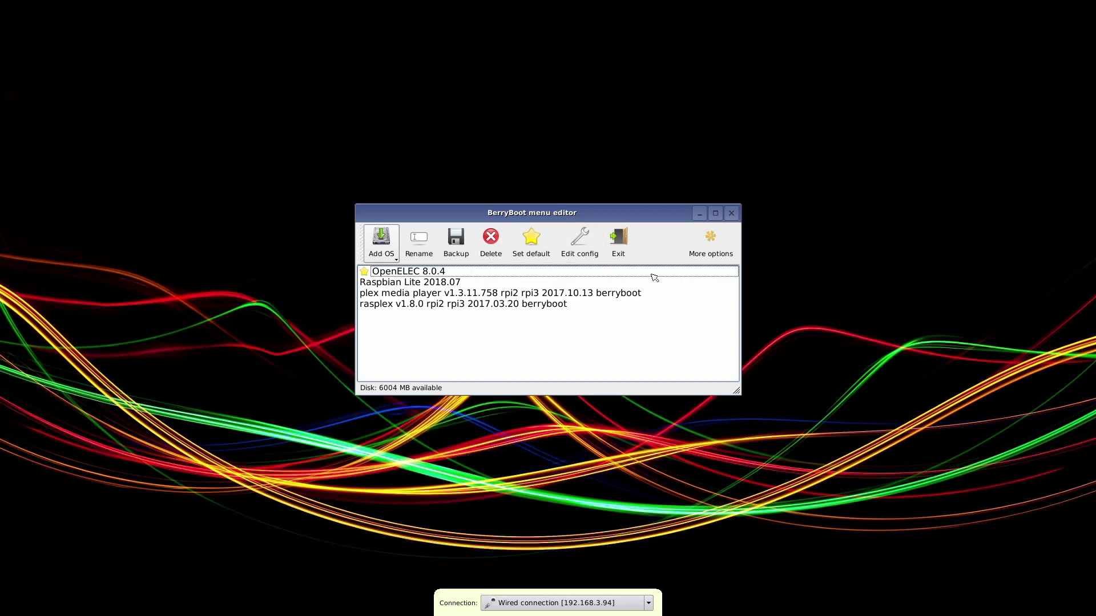
left_click(630, 255)
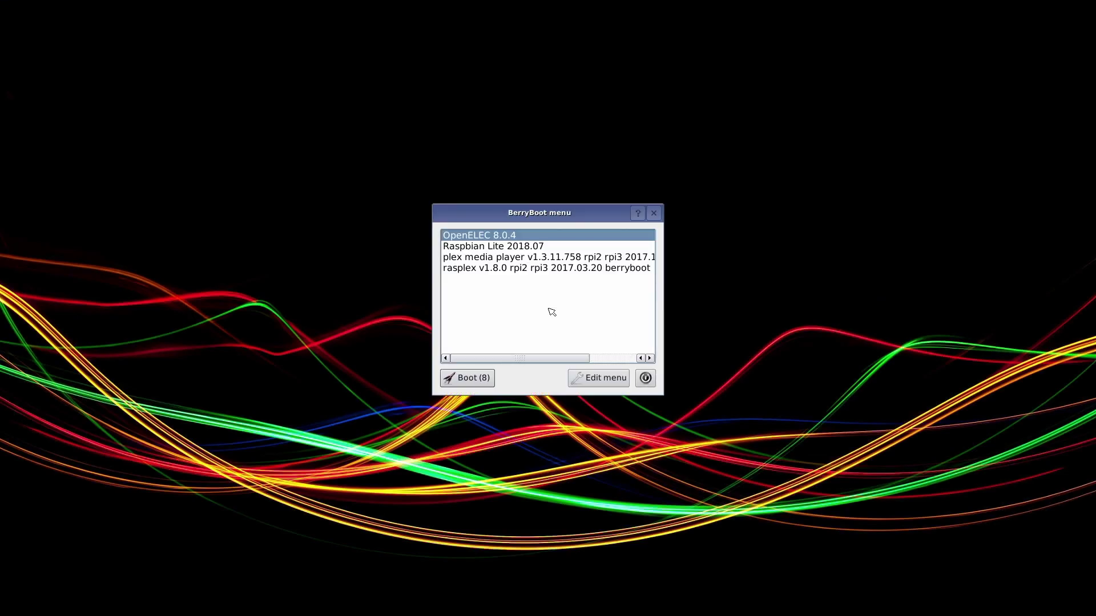
Select plex media player in the BerryBoot boot menu and boot it
key("Down")
key("Down")
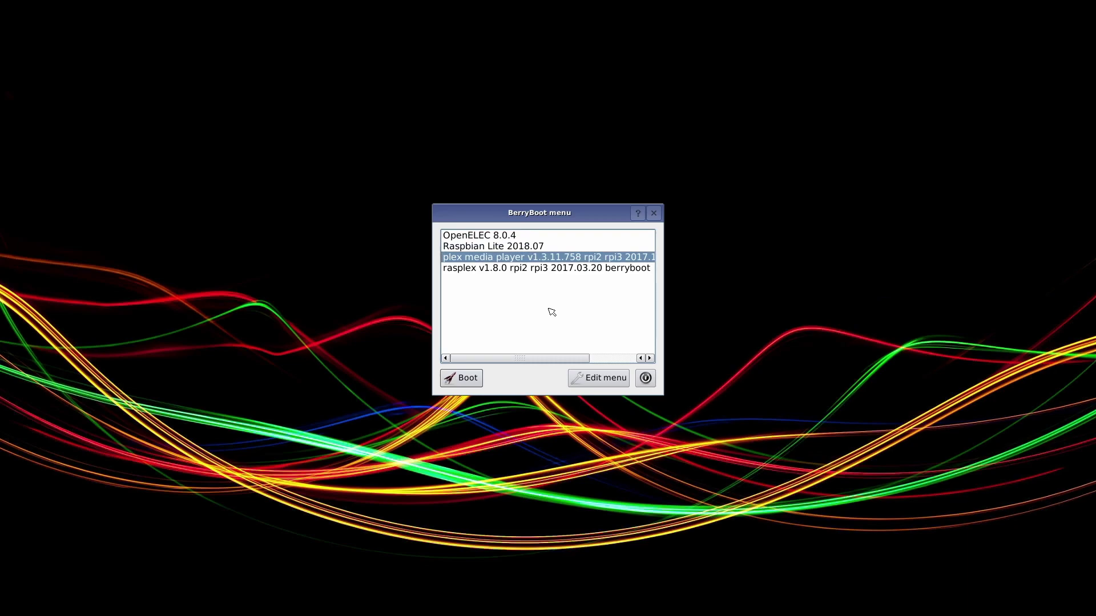
key("Return")
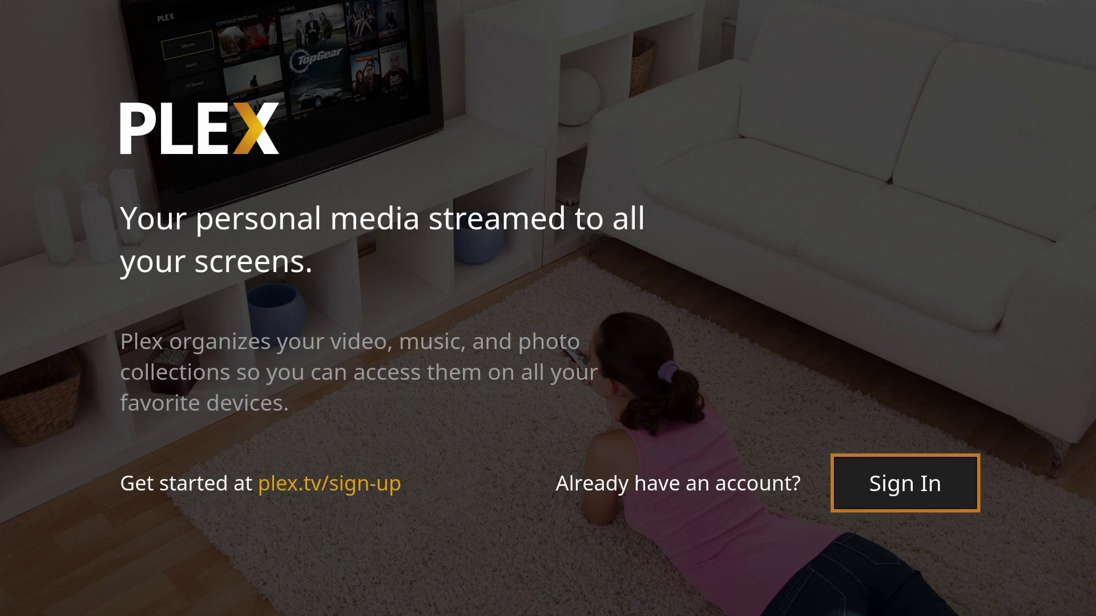
Sign in to Plex via plex.tv/link and open the Dave Chappelle movie from Continue Watching
key("Return")
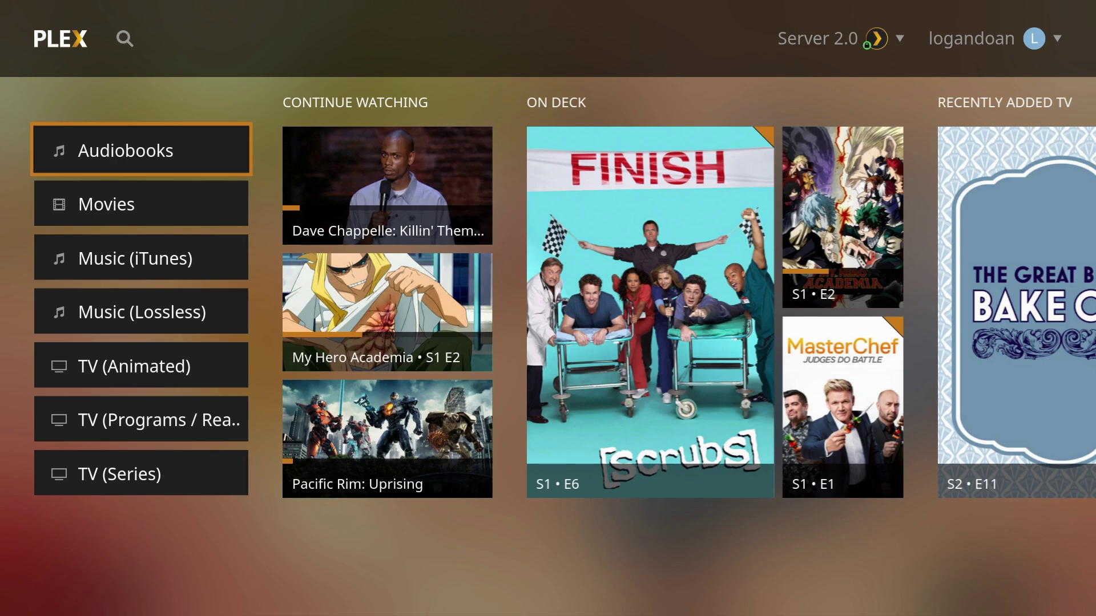
key("Right")
key("Down")
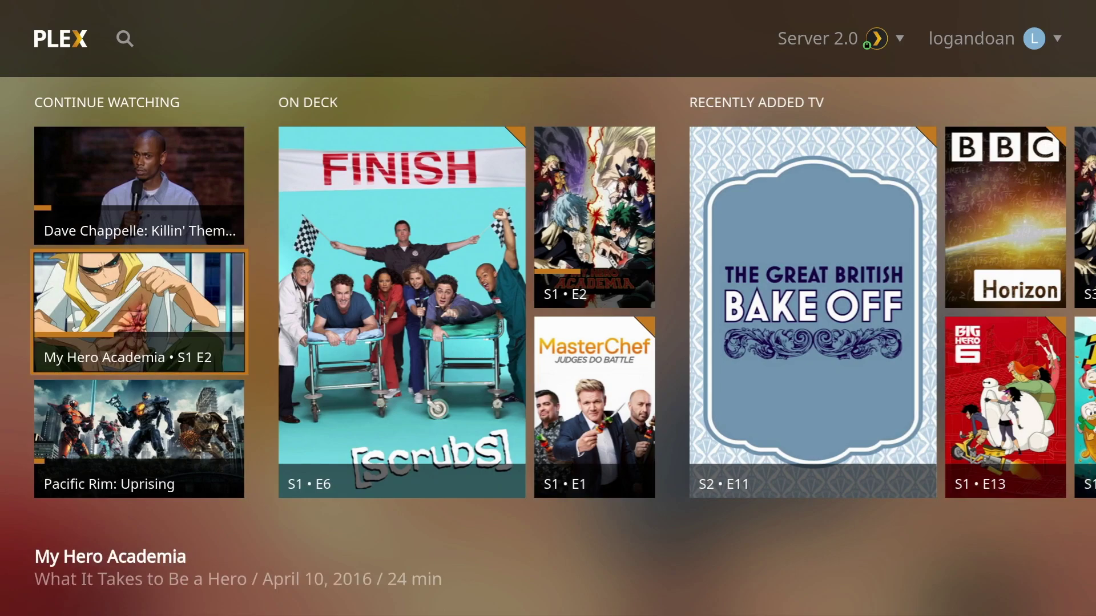
key("Up")
key("Return")
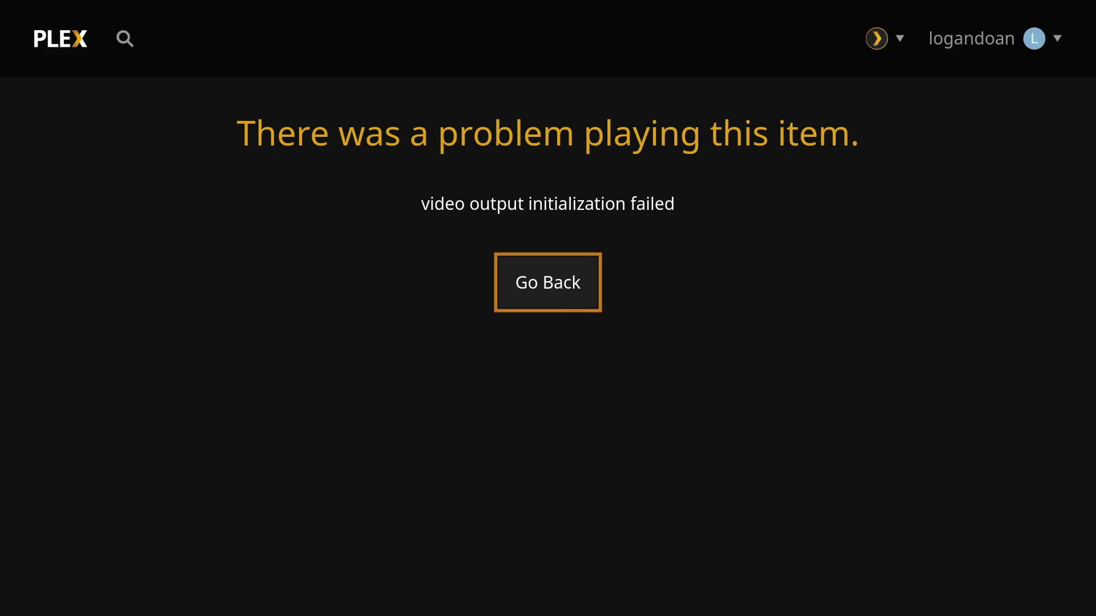
Dismiss the playback error and return to the Server 2.0 home screen
key("Return")
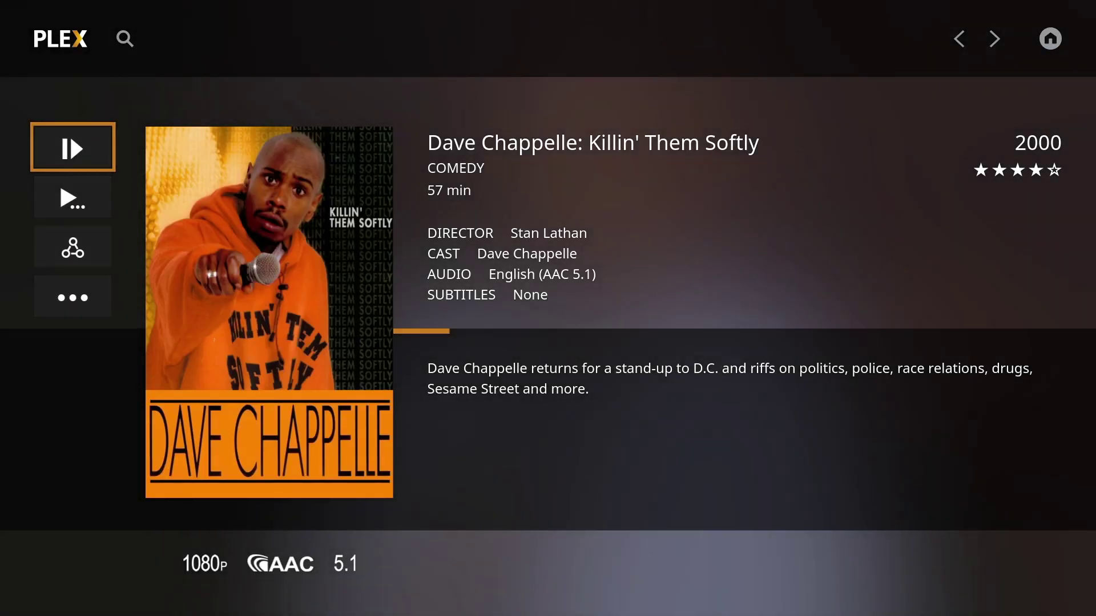
key("Escape")
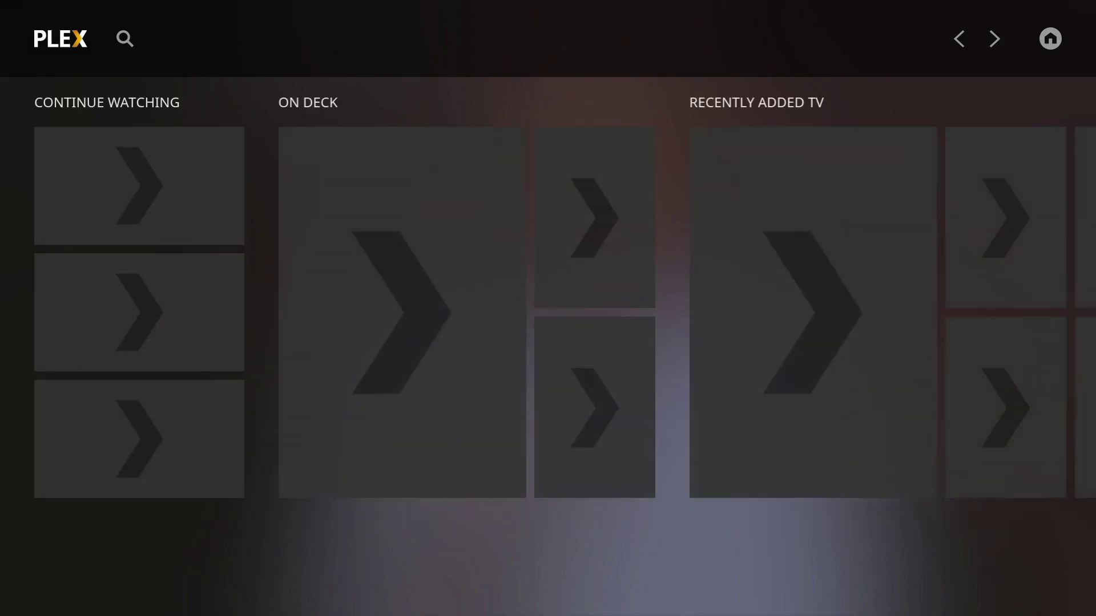
key("Down")
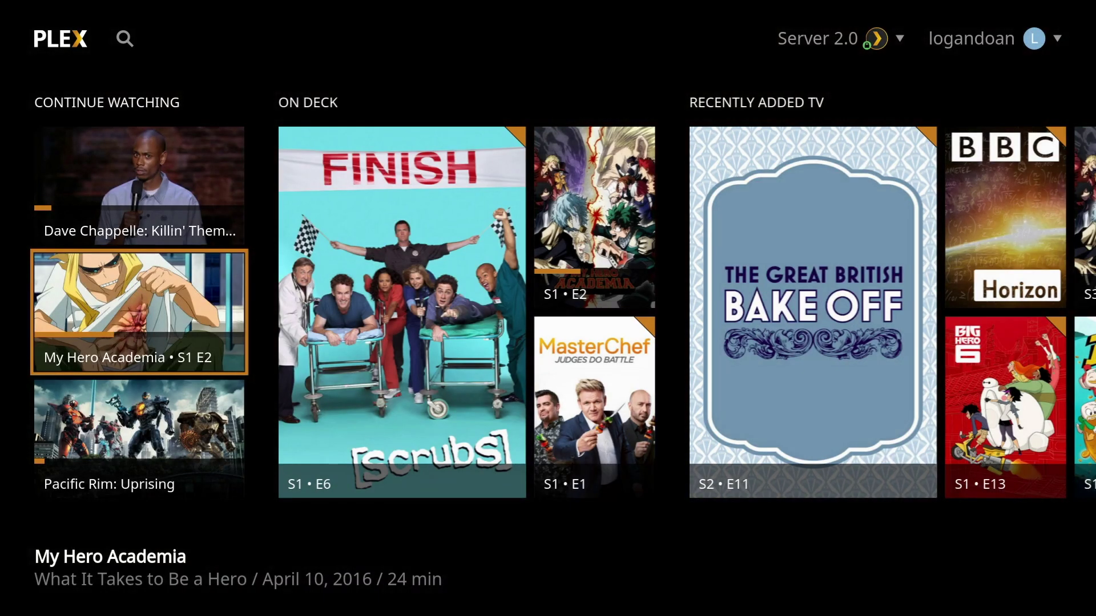
Play My Hero Academia S1 E2, then back out to the Plex home screen
key("Return")
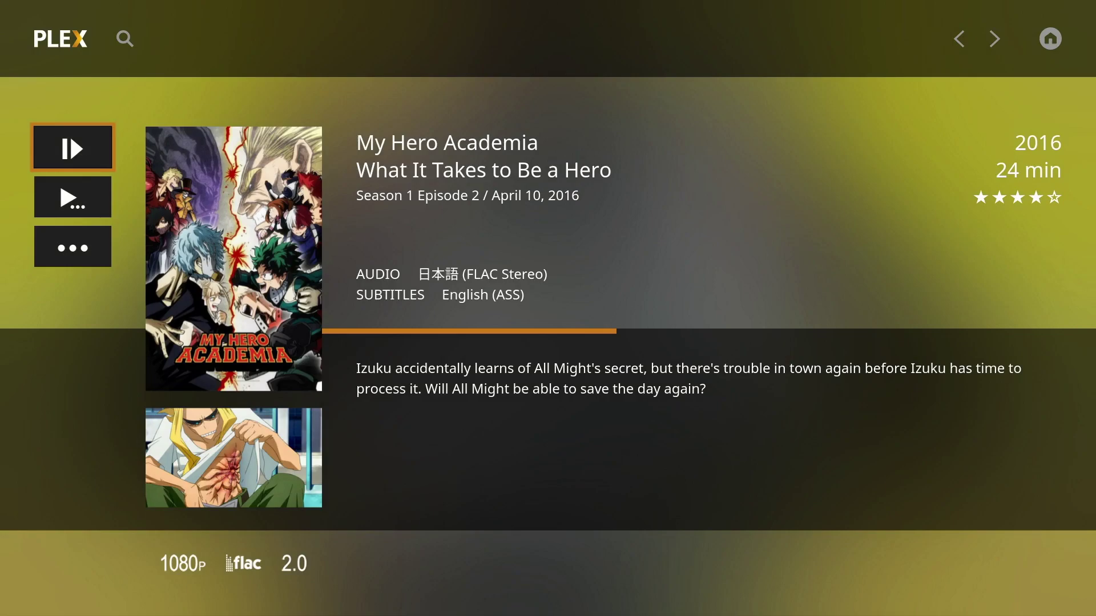
key("Escape")
key("Down")
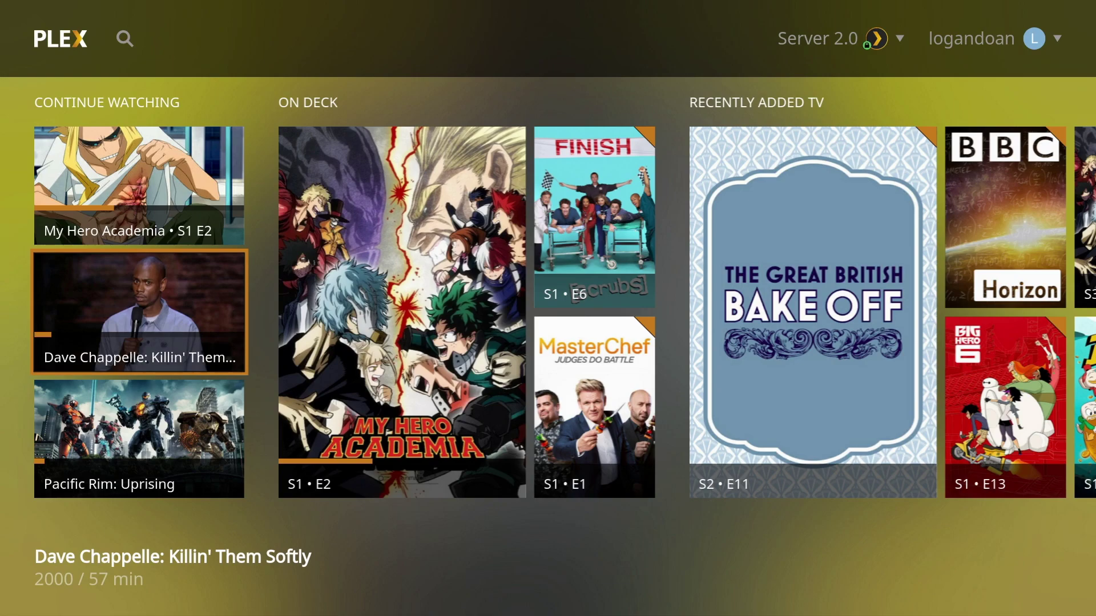
Choose Exit from the Plex account dropdown and pick Reboot in the exit dialog
key("Up")
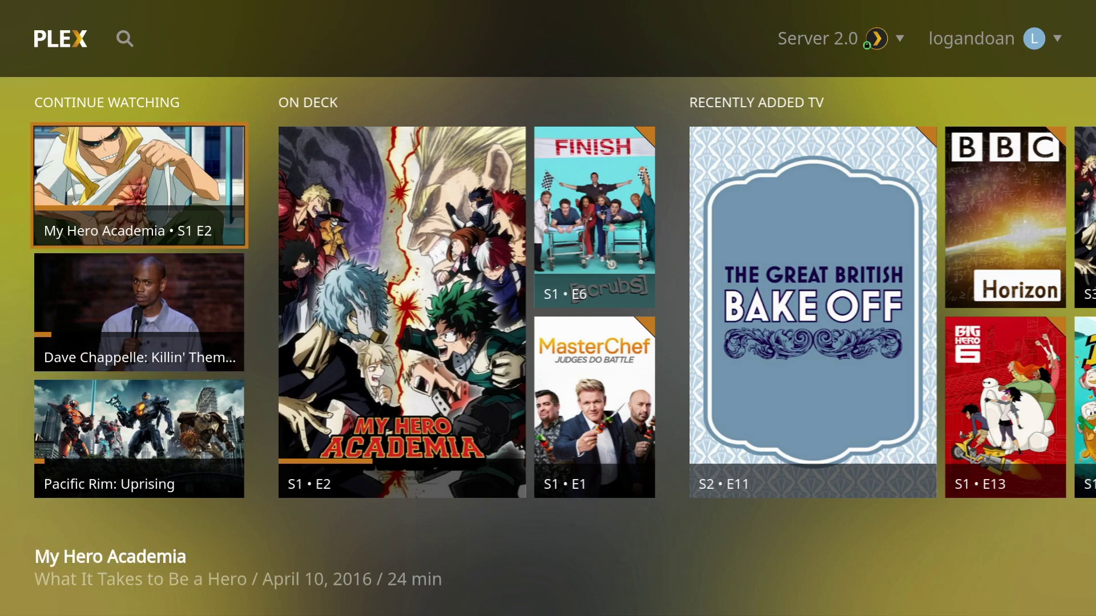
key("Up")
key("Right")
key("Right")
key("Return")
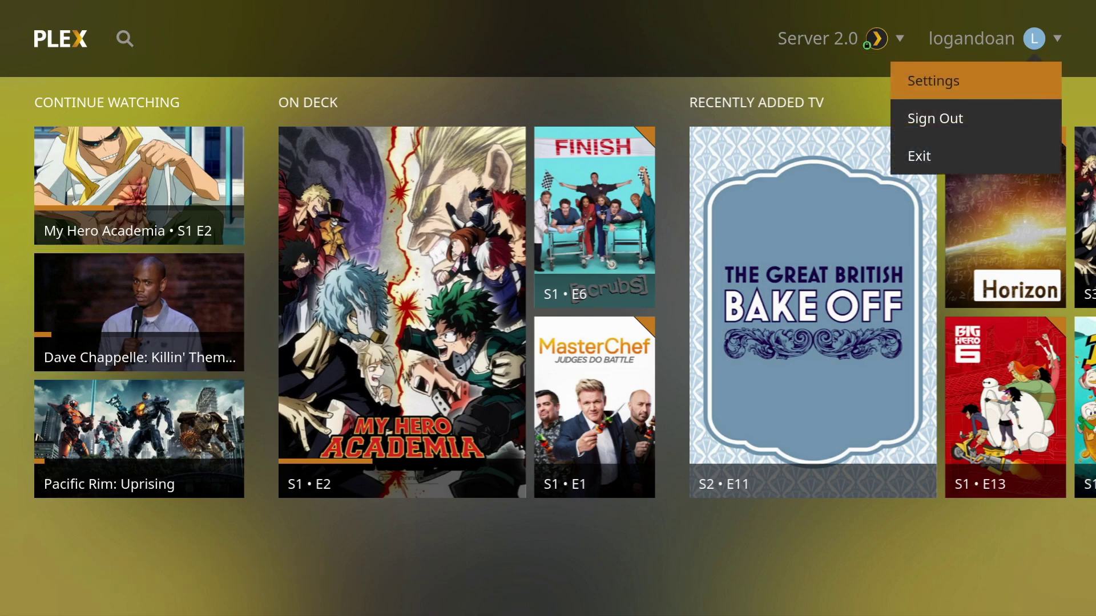
key("Down")
key("Down")
key("Return")
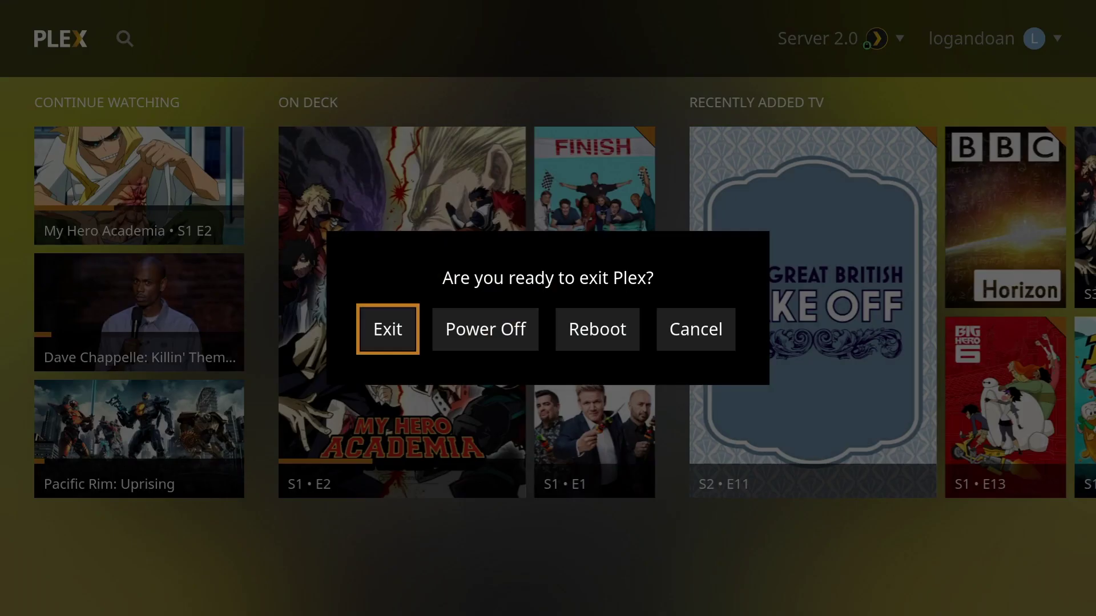
key("Right")
key("Right")
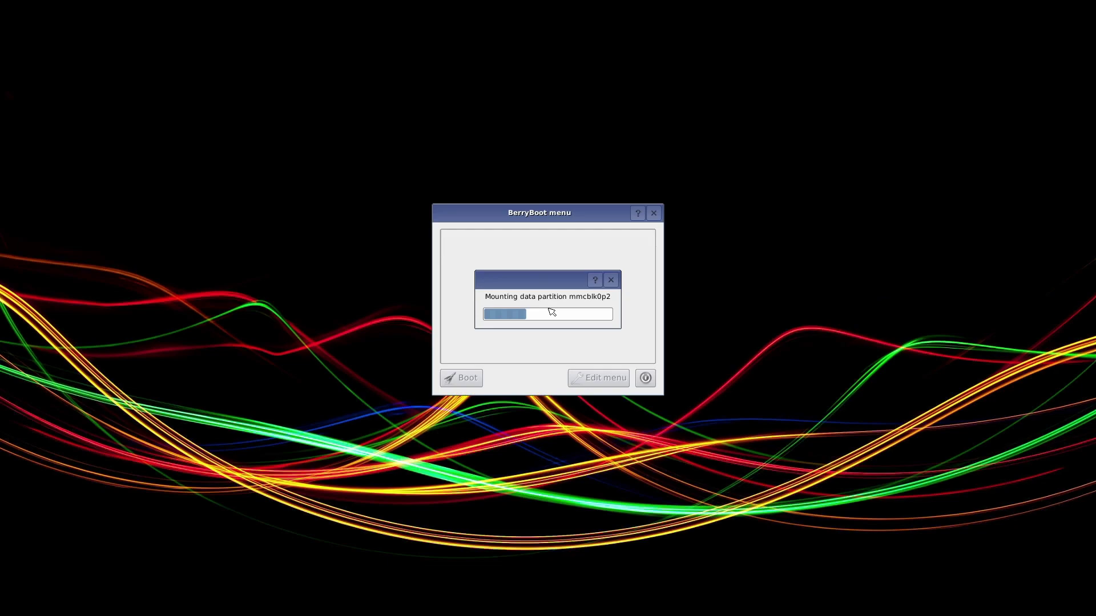
Boot the rasplex entry from the BerryBoot menu
key("Down")
key("Down")
key("Down")
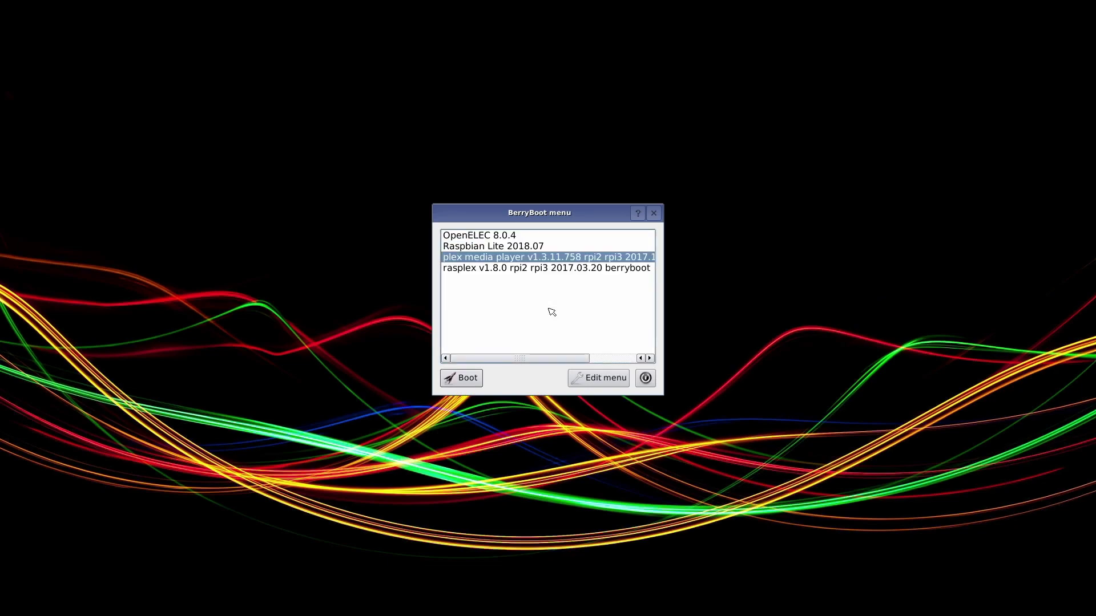
key("Return")
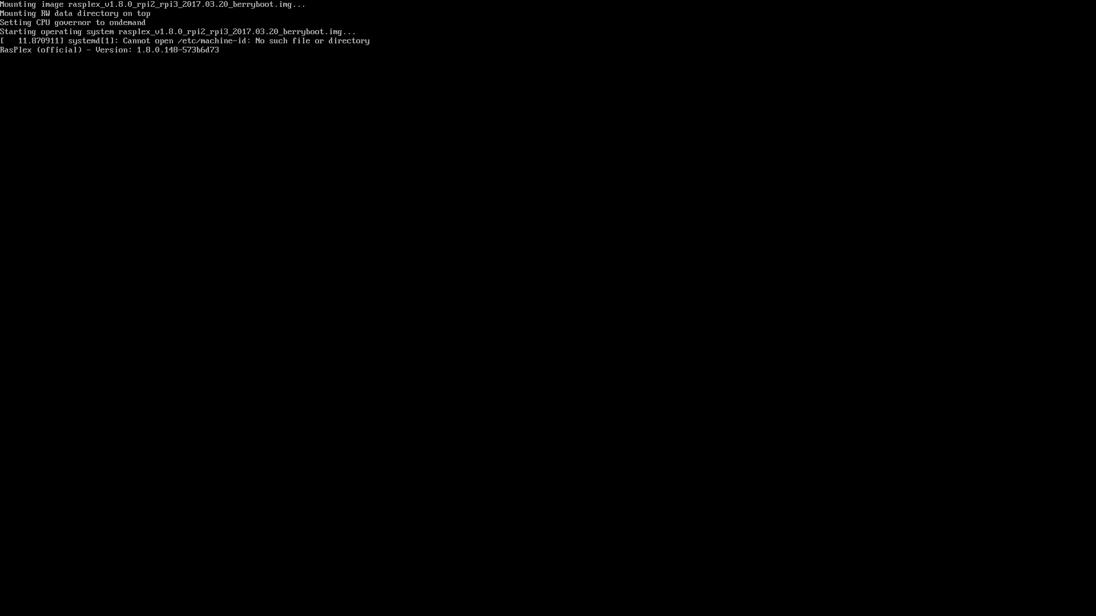